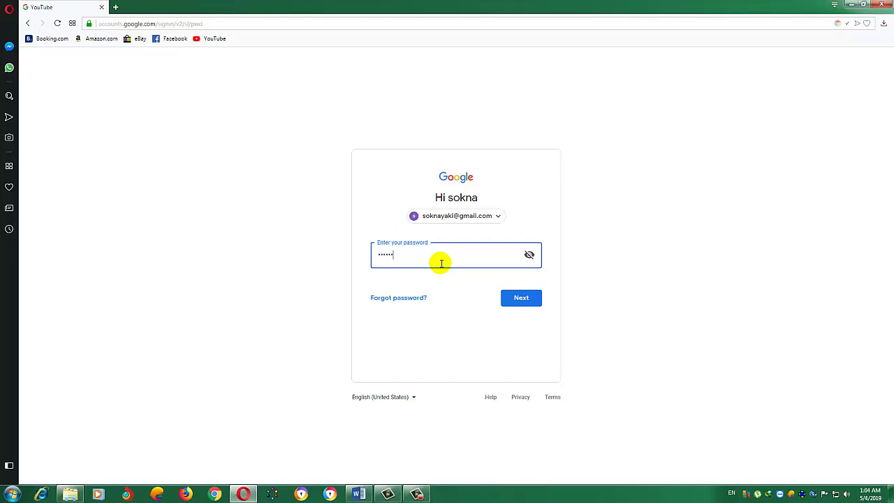
Submit the entered account password to complete Google sign-in.
{"action": "key", "text": "Return"}
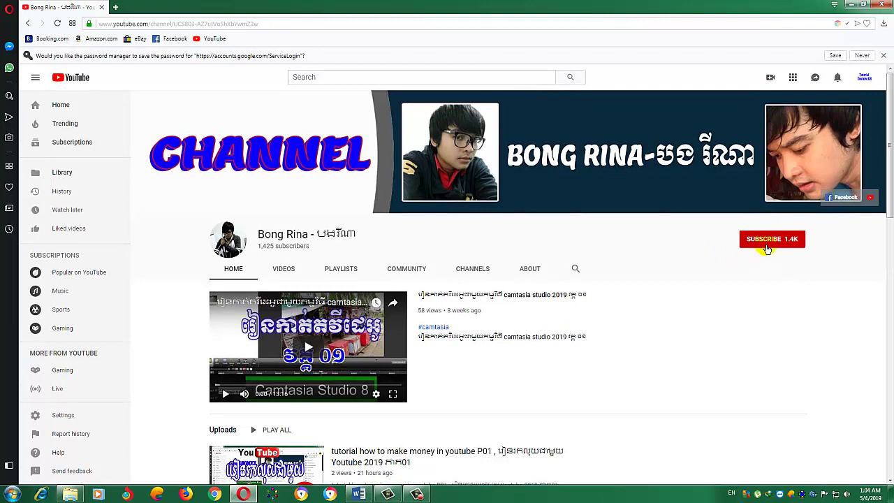
Subscribe to the channel and set the bell to all notifications.
{"action": "left_click", "coordinate": [766, 240]}
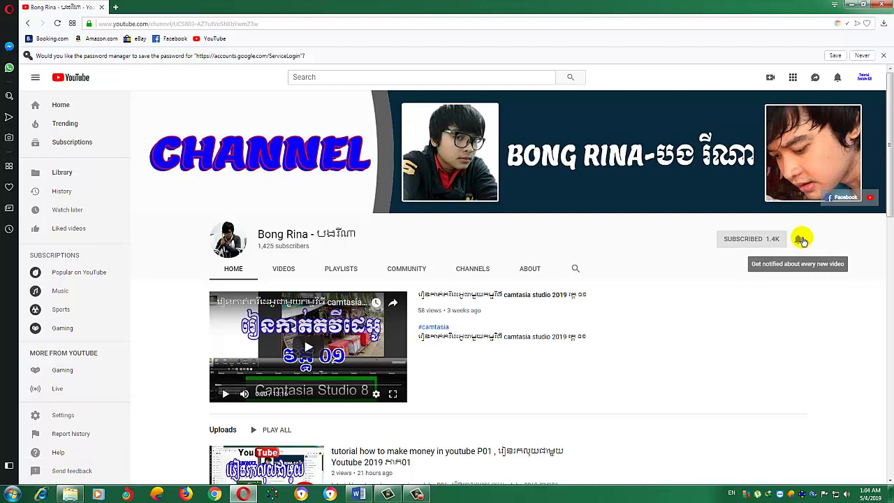
{"action": "left_click", "coordinate": [799, 239]}
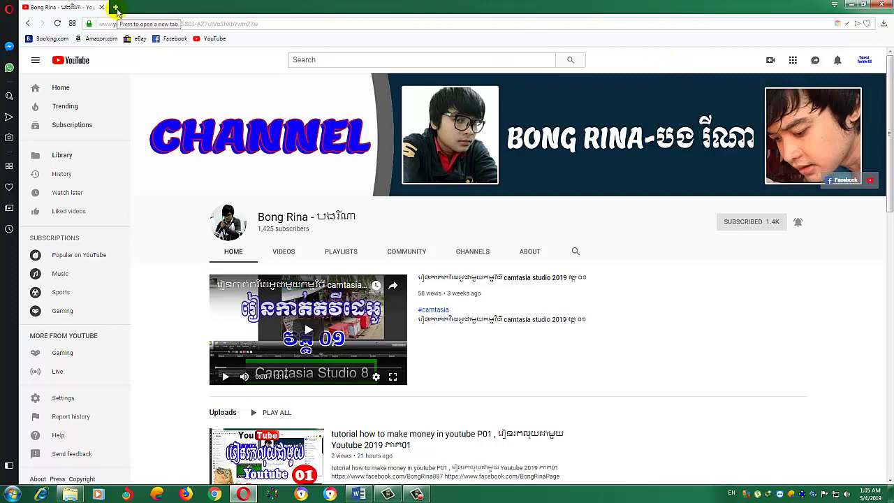
Load google.com in a new tab, open the Google Account home page, and show the account list.
{"action": "left_click", "coordinate": [116, 9]}
{"action": "type", "text": "google.com/"}
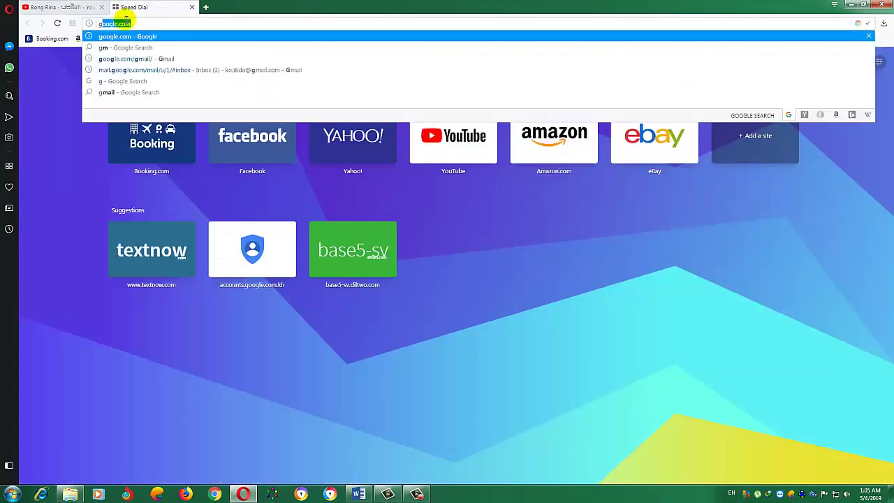
{"action": "key", "text": "Return"}
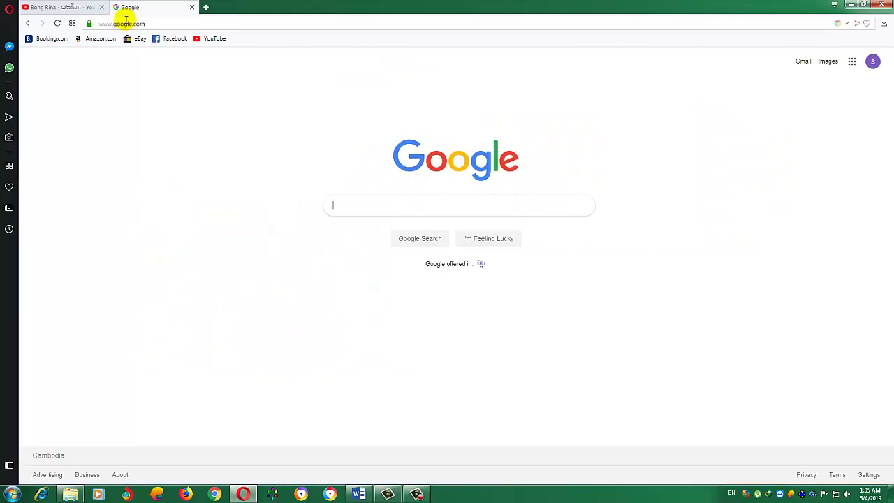
{"action": "left_click", "coordinate": [874, 63]}
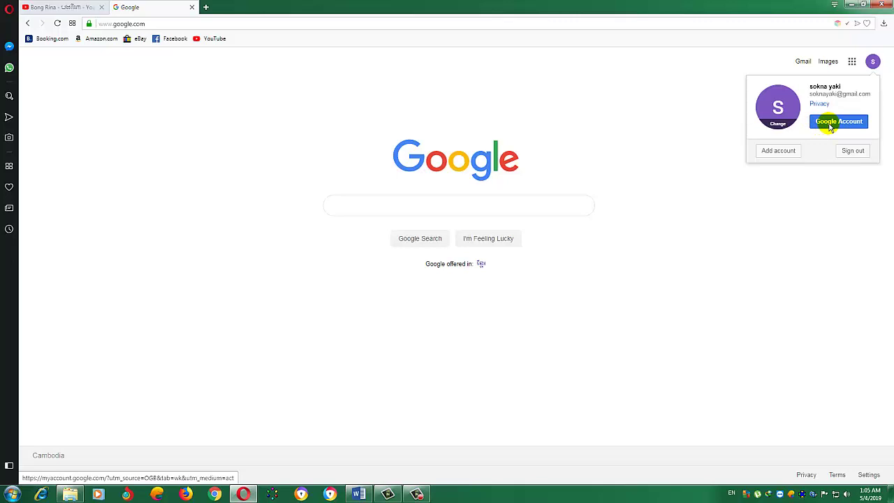
{"action": "left_click", "coordinate": [830, 124]}
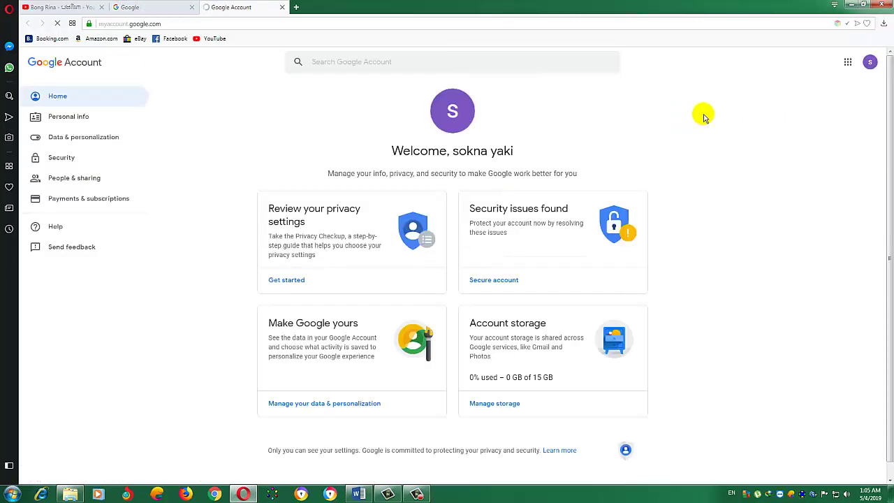
{"action": "left_click", "coordinate": [869, 63]}
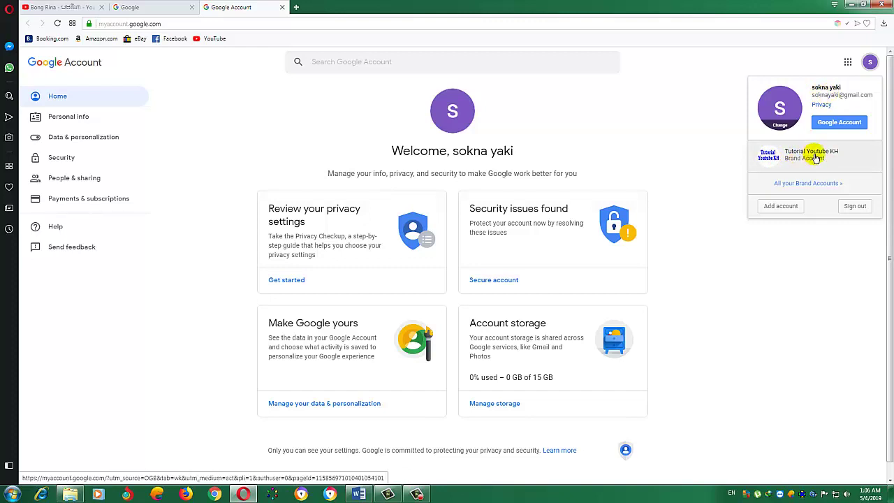
Switch to the Tutorial Youtube KH brand account and open its Manage account details page.
{"action": "left_click", "coordinate": [814, 156]}
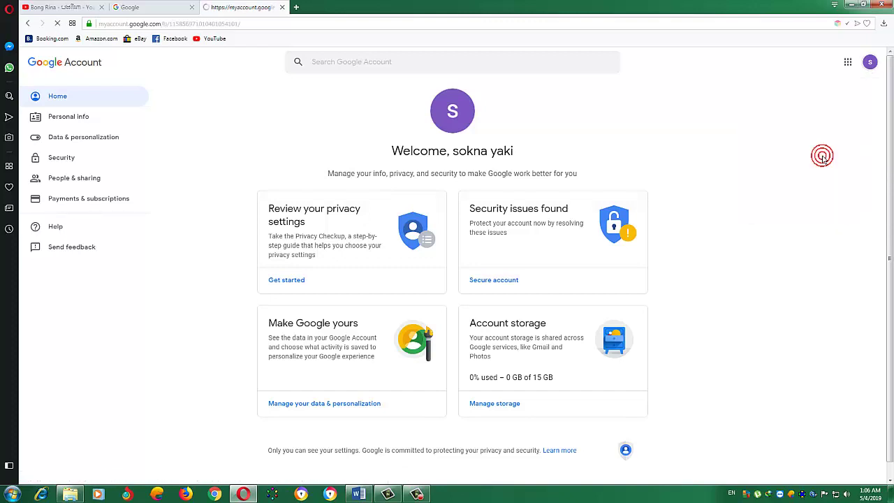
{"action": "left_click", "coordinate": [869, 62]}
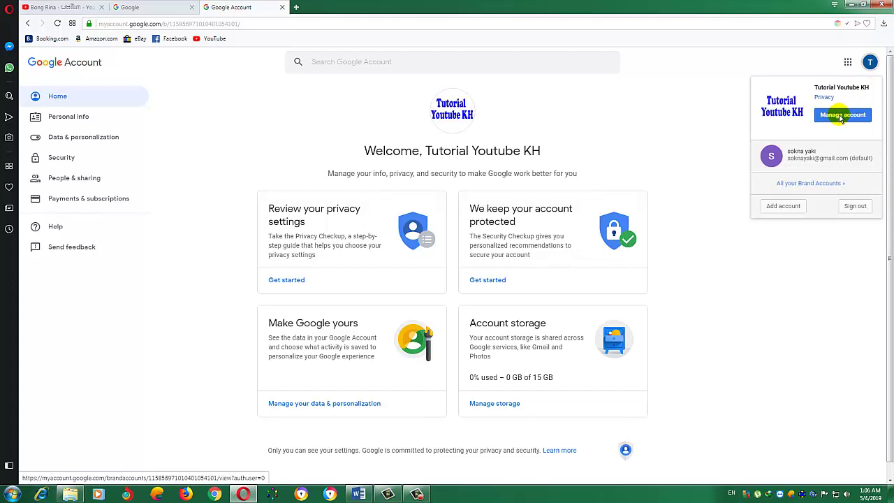
{"action": "left_click", "coordinate": [840, 116]}
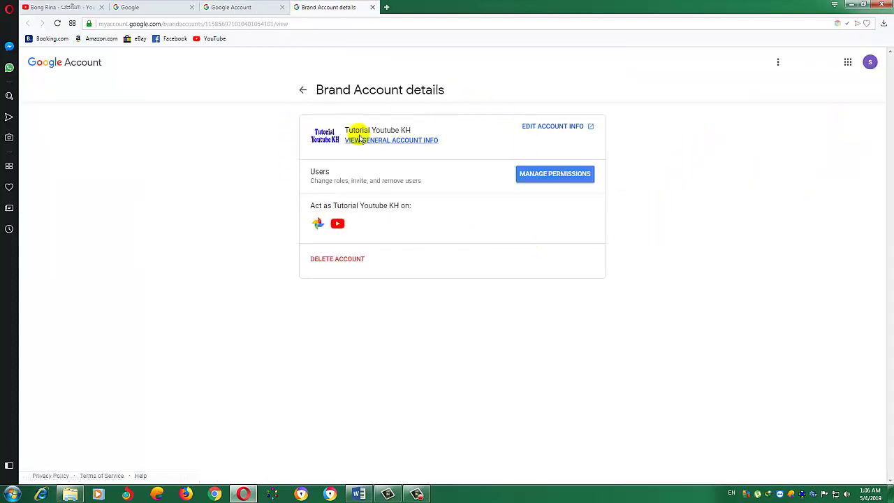
Highlight and deselect the brand account's name on the details page.
{"action": "left_click_drag", "start_coordinate": [347, 130], "coordinate": [412, 131]}
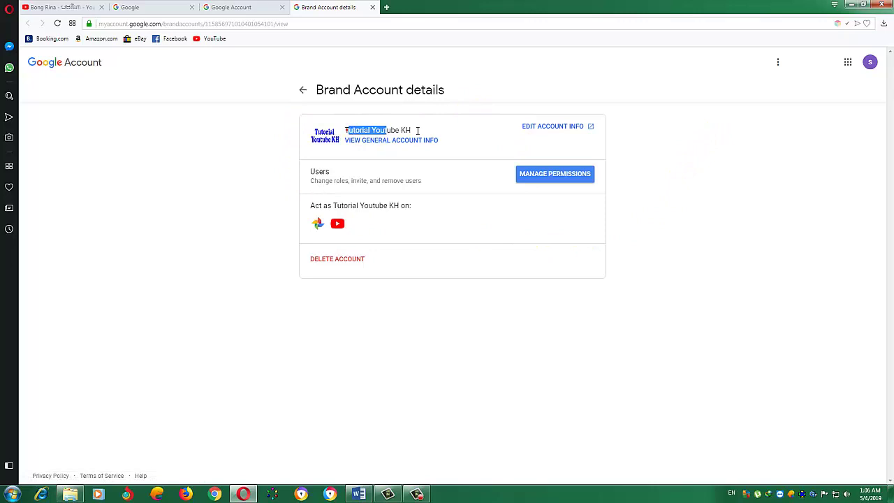
{"action": "left_click", "coordinate": [229, 273]}
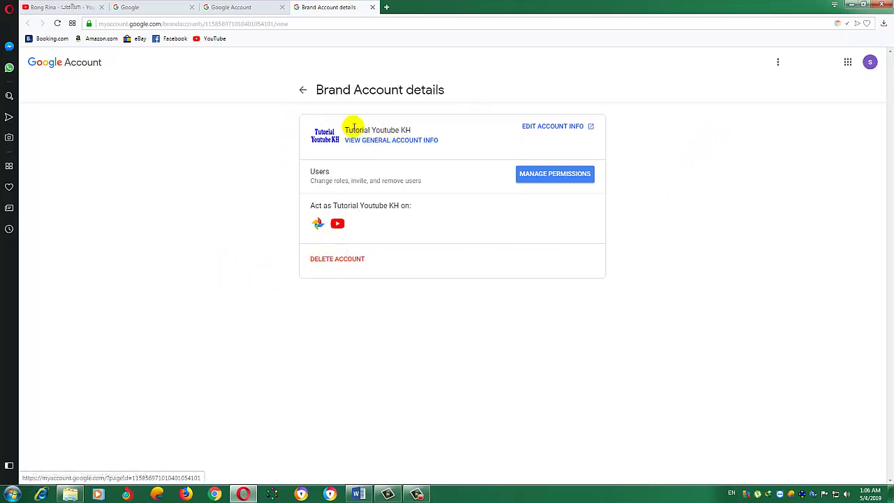
{"action": "left_click_drag", "start_coordinate": [343, 130], "coordinate": [365, 129]}
{"action": "left_click", "coordinate": [236, 174]}
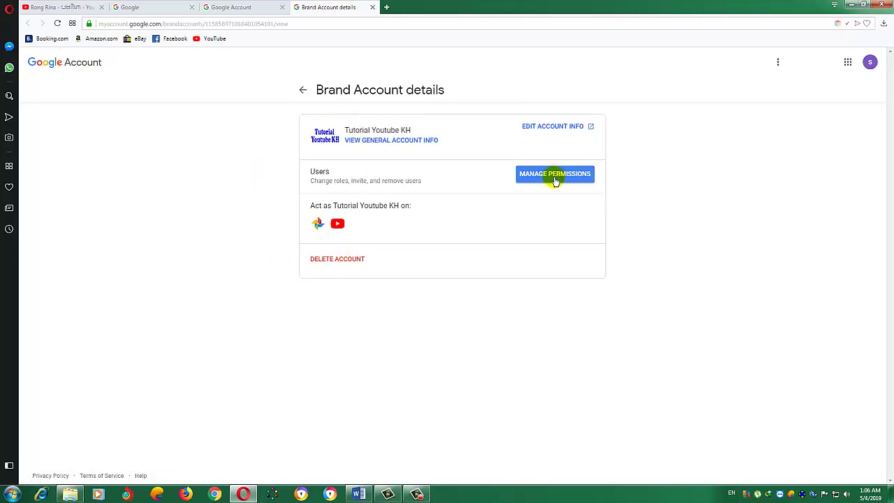
In Manage permissions, invite the second user's Gmail address with the Manager role.
{"action": "left_click", "coordinate": [555, 175]}
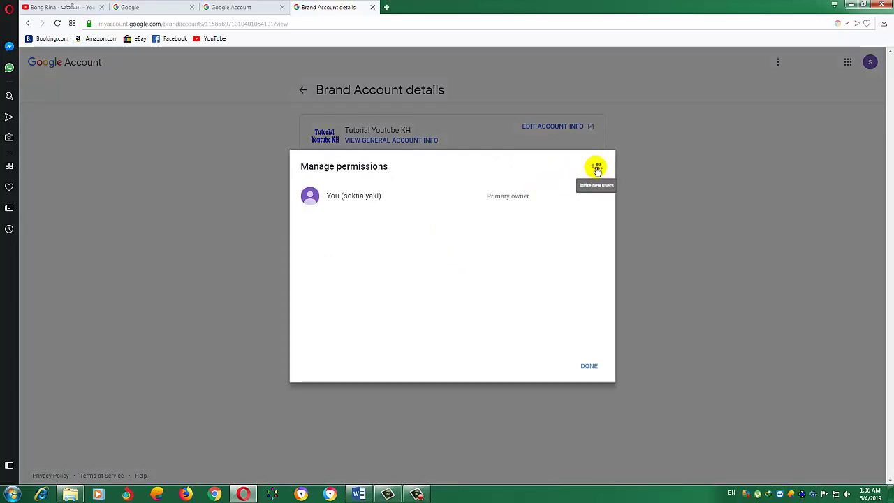
{"action": "left_click", "coordinate": [597, 171]}
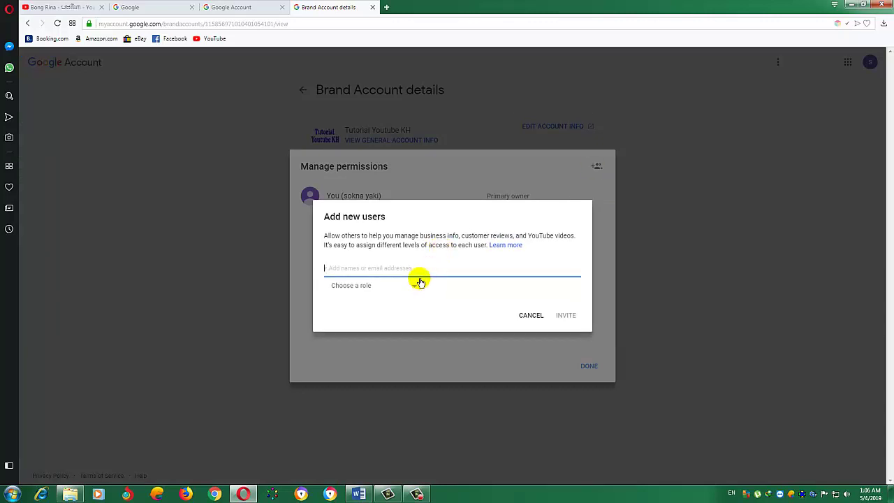
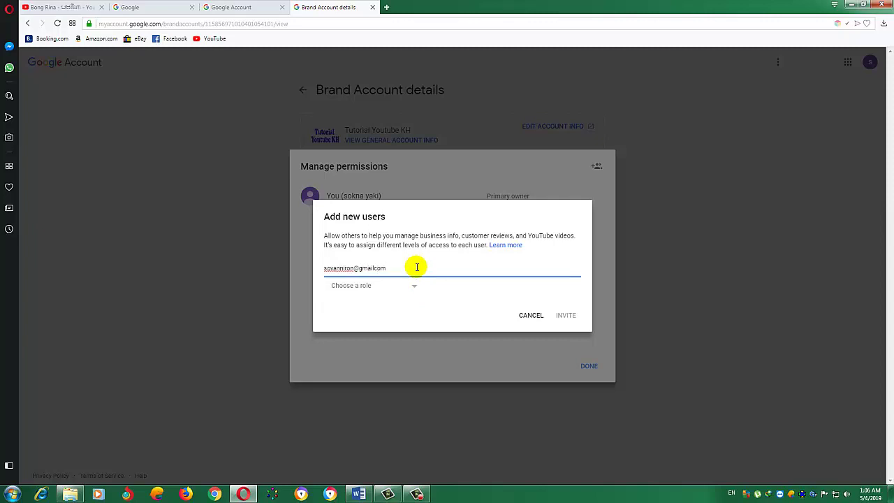
{"action": "left_click", "coordinate": [407, 291]}
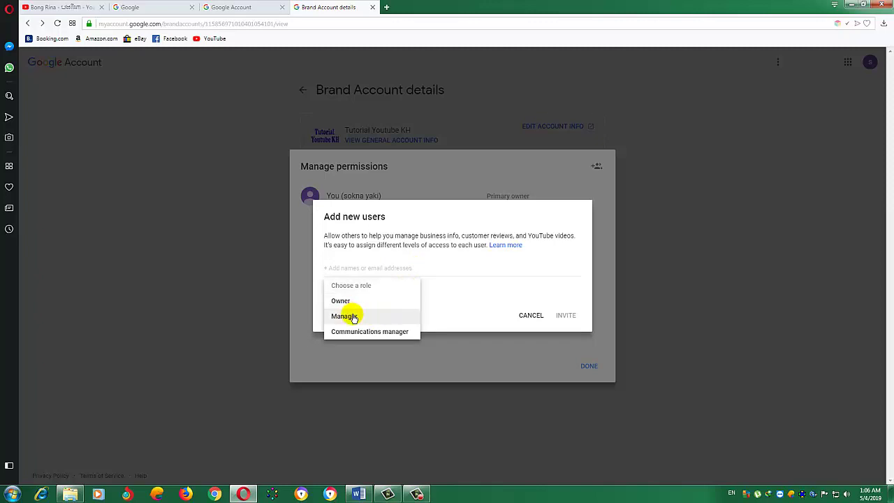
{"action": "left_click", "coordinate": [352, 317]}
{"action": "left_click", "coordinate": [381, 268]}
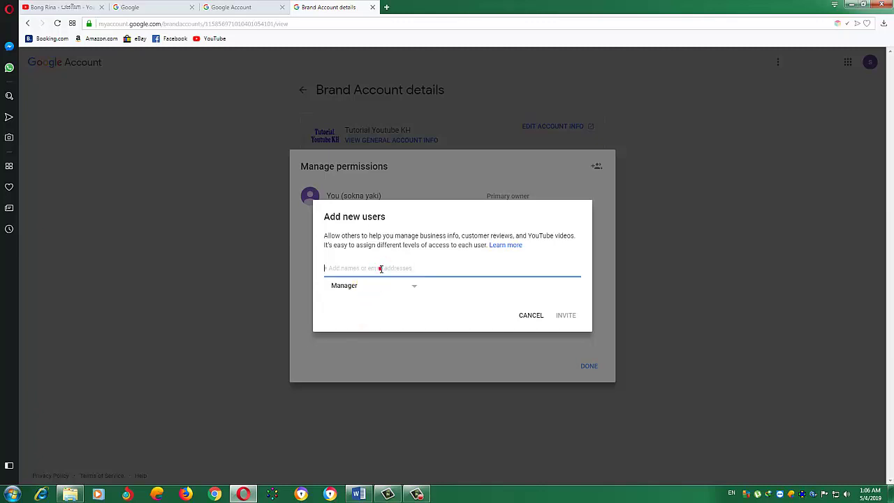
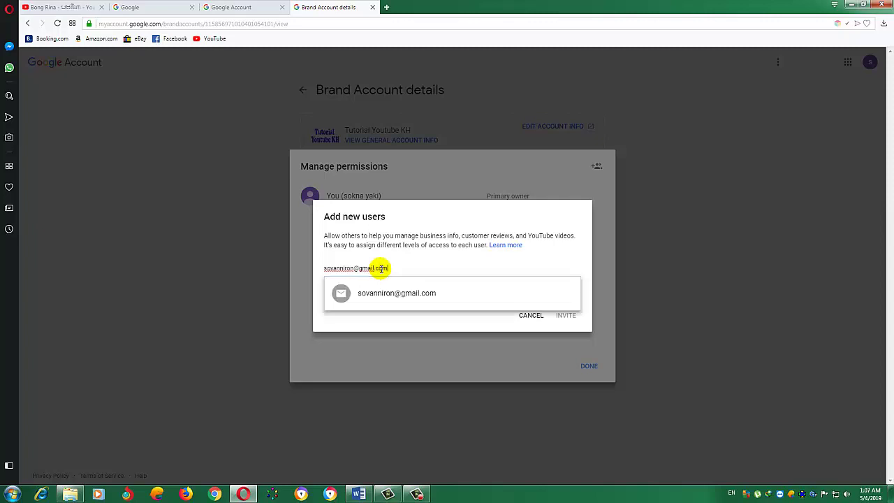
{"action": "left_click", "coordinate": [377, 293]}
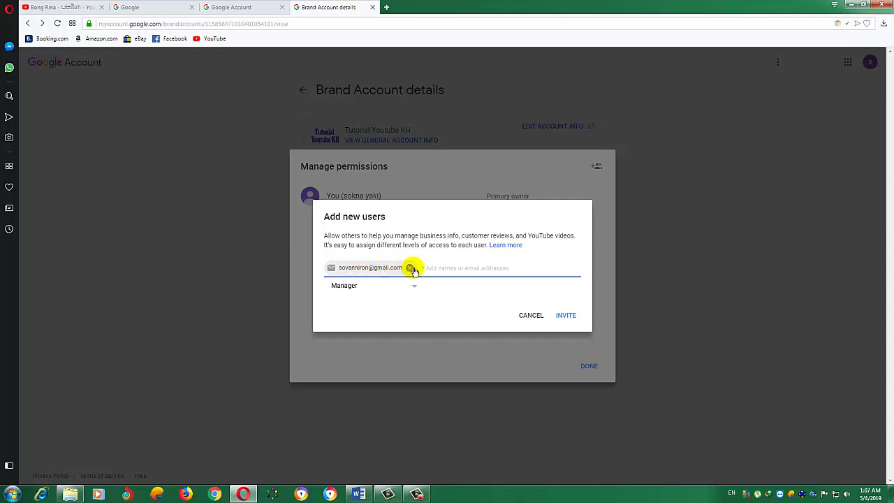
{"action": "left_click", "coordinate": [353, 288]}
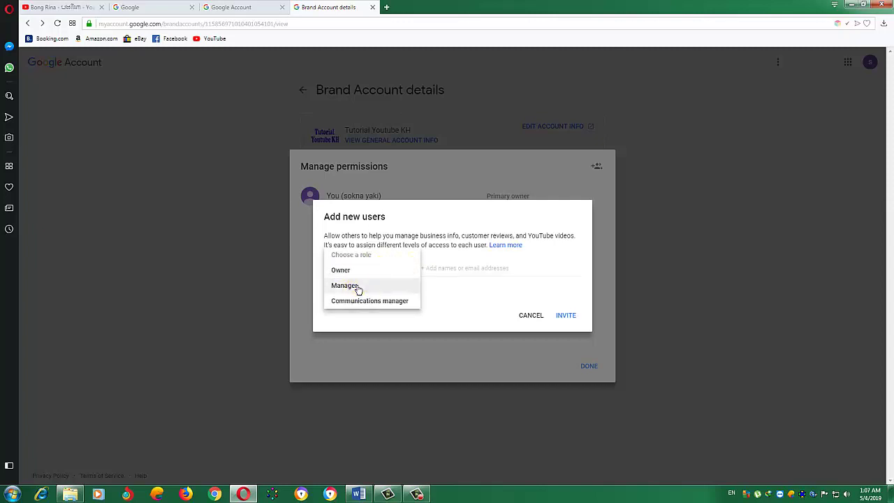
{"action": "left_click", "coordinate": [356, 286]}
{"action": "left_click", "coordinate": [567, 316]}
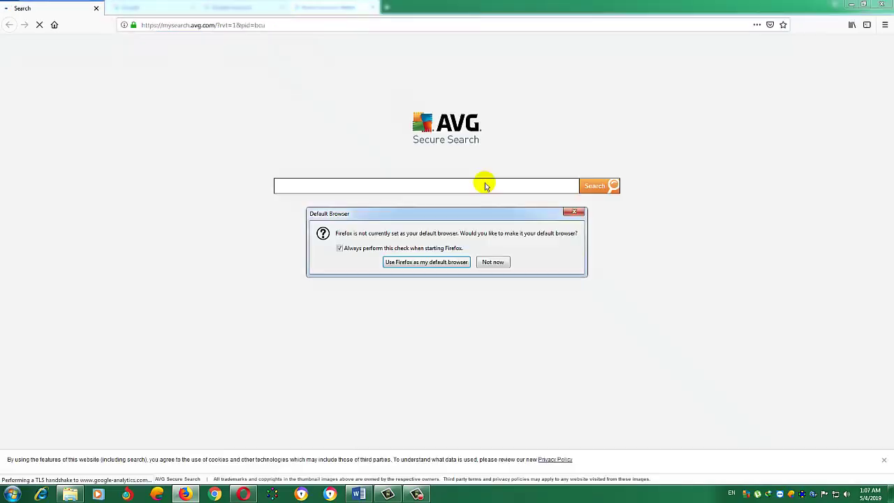
Dismiss the default-browser prompt, load google.com, close the Yahoo window, and return to Chrome.
{"action": "left_click", "coordinate": [500, 260]}
{"action": "left_click", "coordinate": [314, 25]}
{"action": "type", "text": "g"}
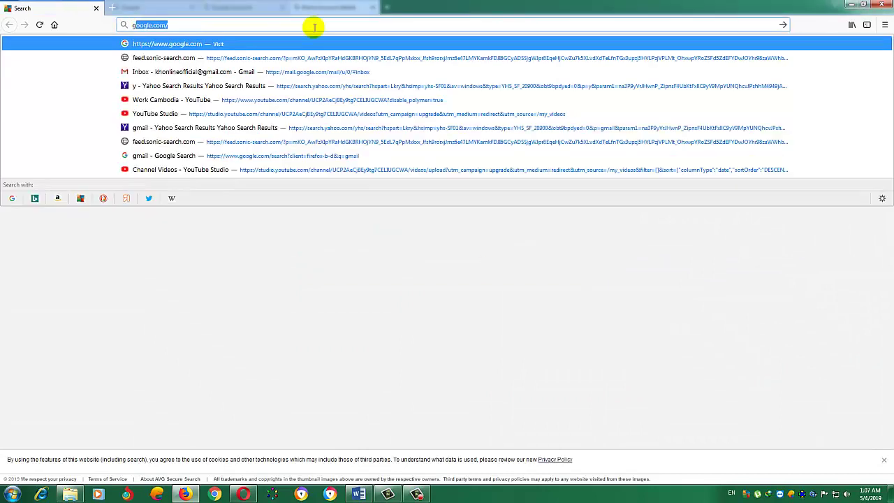
{"action": "key", "text": "Delete"}
{"action": "key", "text": "Return"}
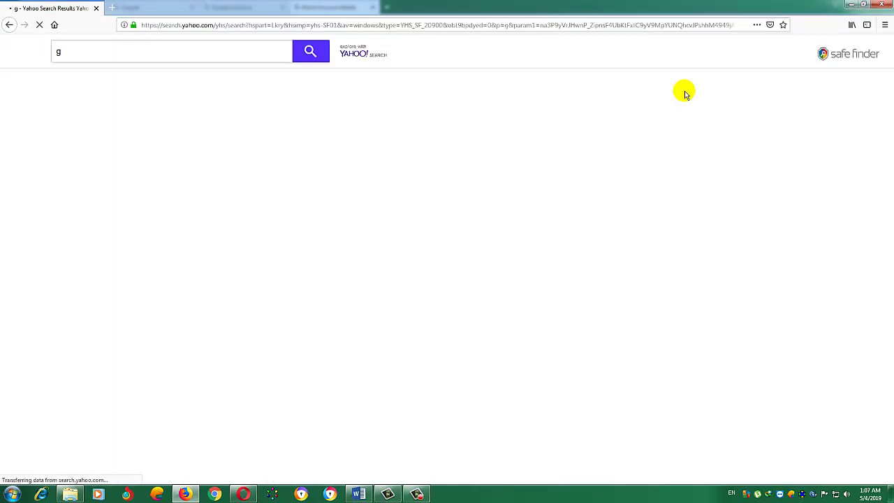
{"action": "left_click", "coordinate": [881, 6]}
{"action": "left_click", "coordinate": [217, 493]}
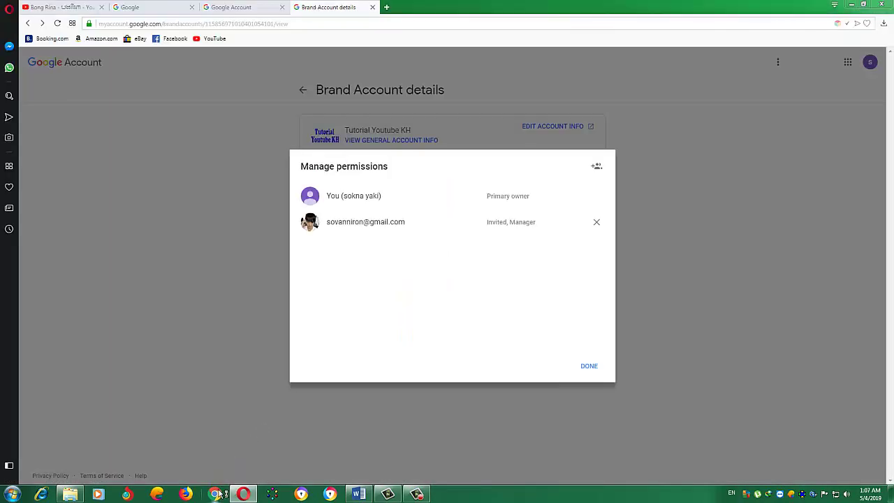
Load gmail.com, go to the Updates category, and open the Tutorial Youtube KH invitation email.
{"action": "left_click", "coordinate": [213, 25]}
{"action": "type", "text": "g"}
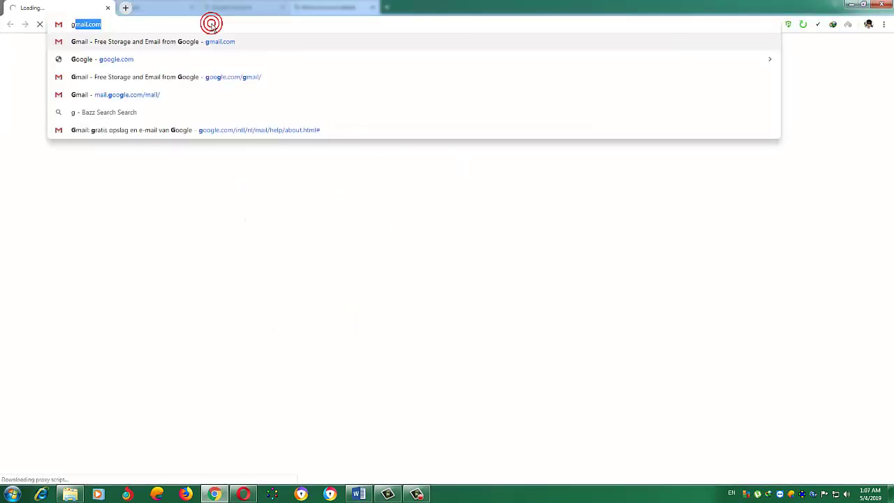
{"action": "key", "text": "Return"}
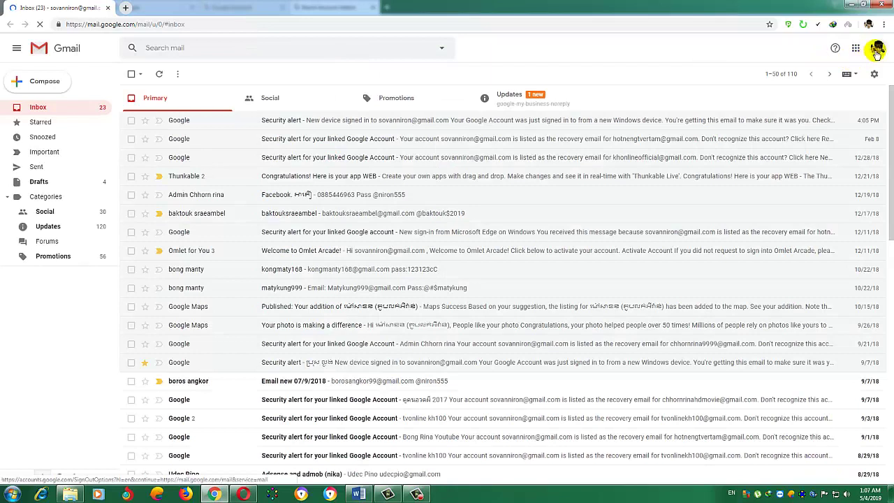
{"action": "left_click", "coordinate": [877, 48]}
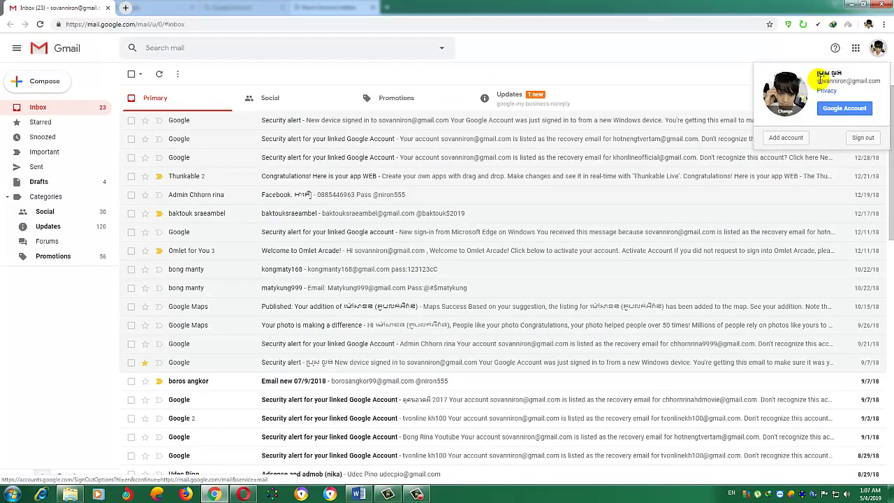
{"action": "left_click", "coordinate": [711, 53]}
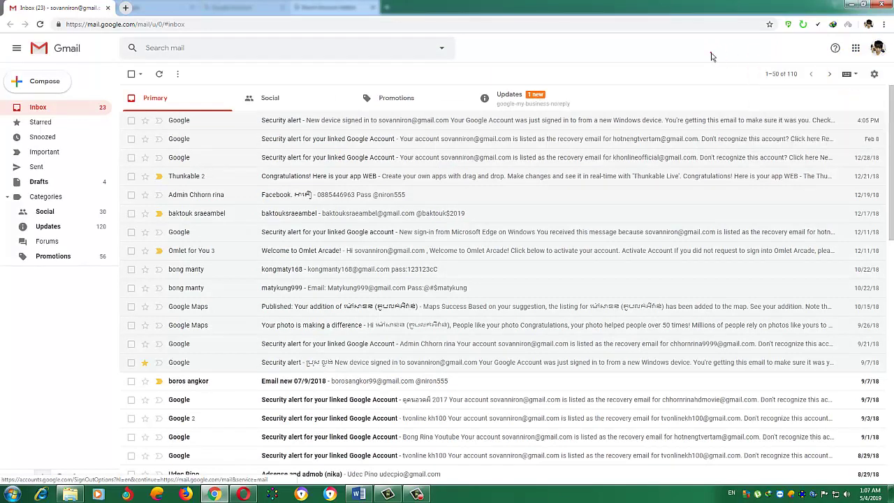
{"action": "left_click", "coordinate": [529, 102]}
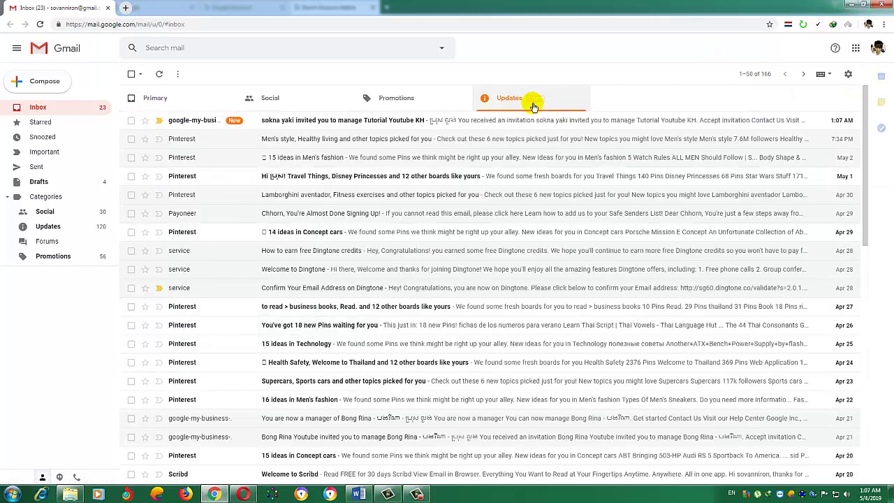
{"action": "left_click", "coordinate": [279, 130]}
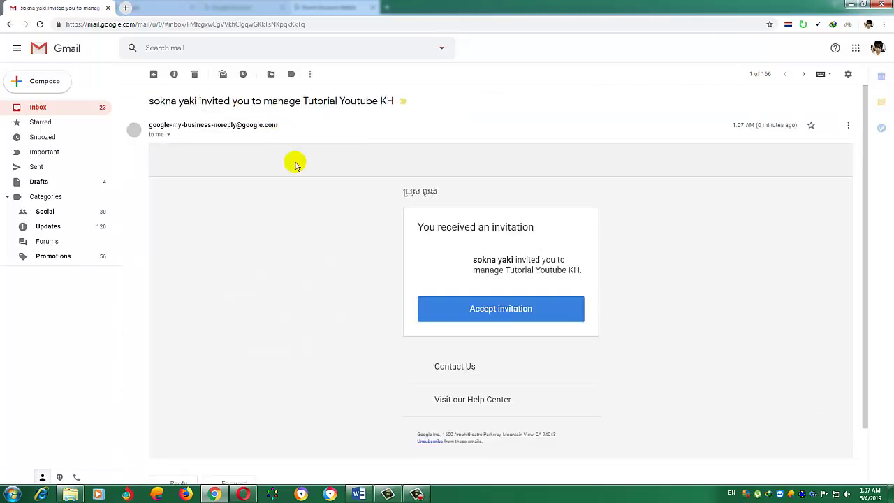
Accept and confirm the invitation to manage Tutorial Youtube KH, then view its Brand Account details.
{"action": "left_click", "coordinate": [482, 314]}
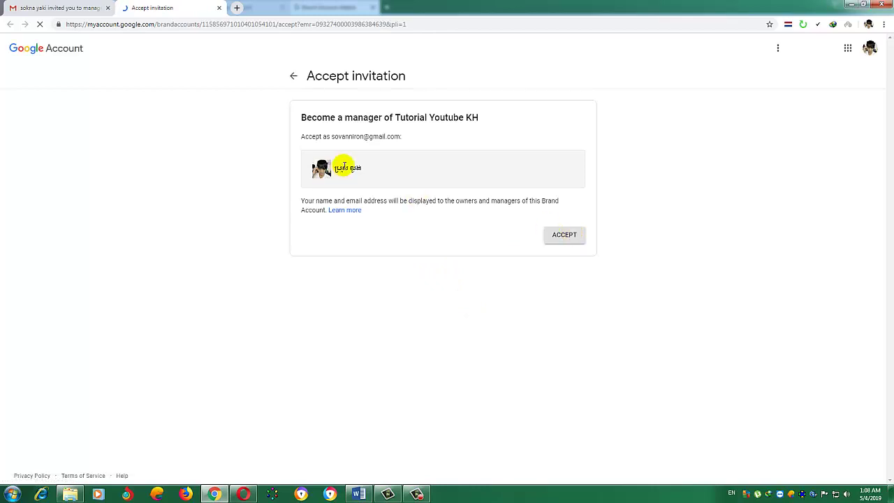
{"action": "left_click", "coordinate": [574, 240]}
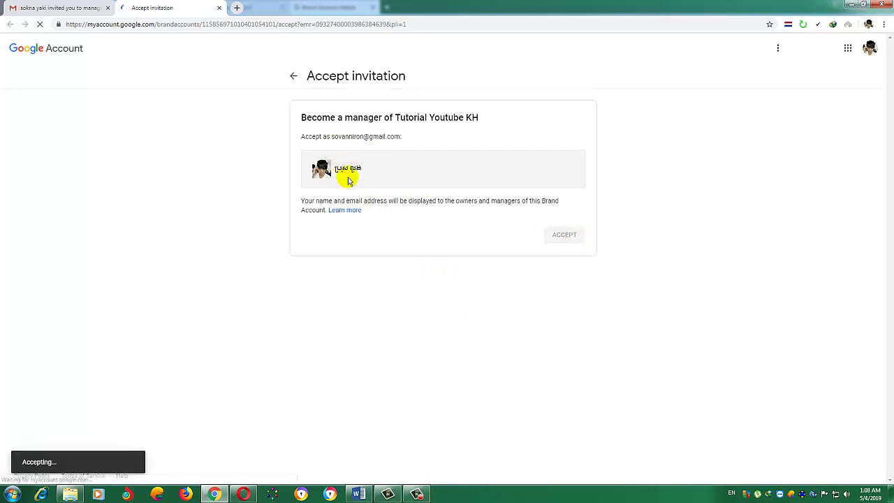
{"action": "left_click", "coordinate": [58, 9]}
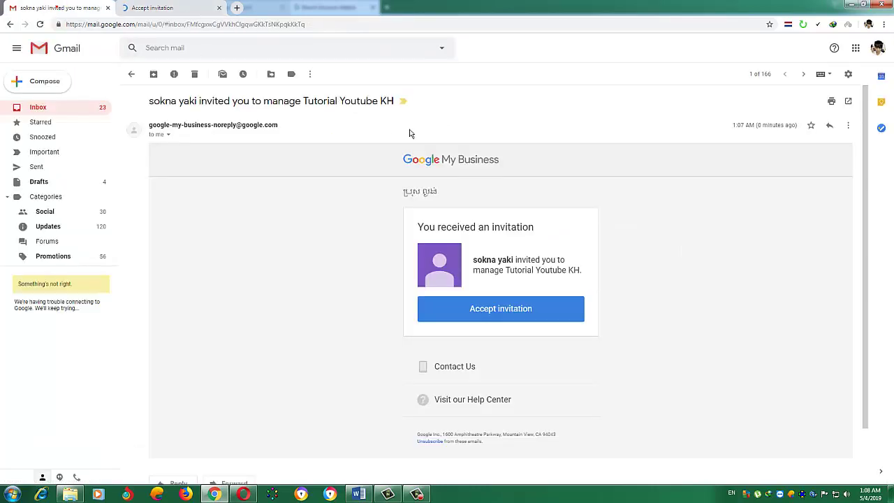
{"action": "left_click", "coordinate": [876, 48]}
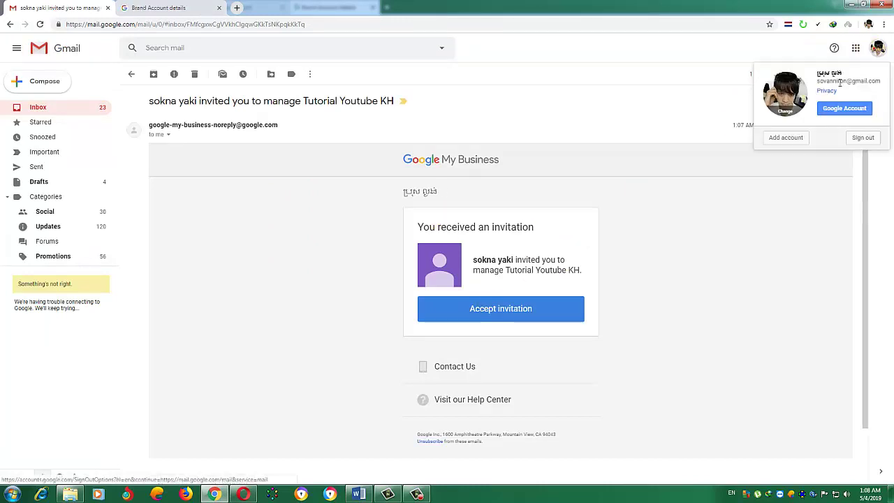
{"action": "left_click", "coordinate": [173, 7]}
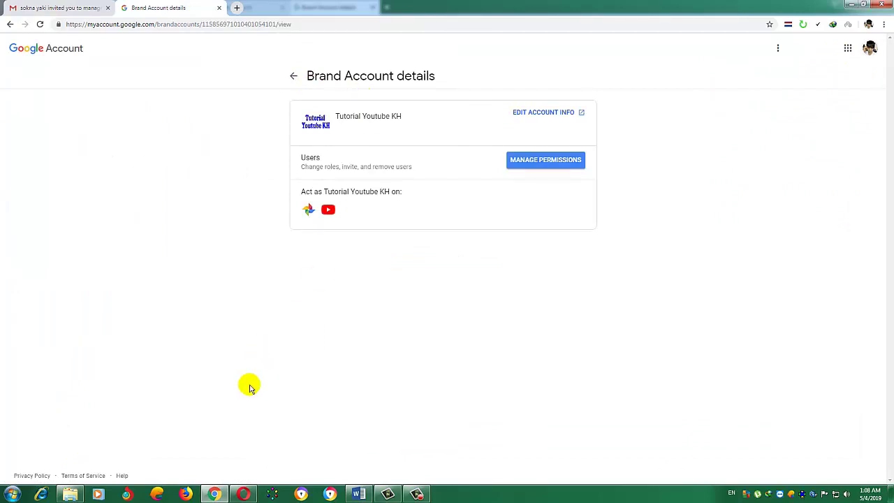
In the owner's Opera window, close the permissions list and check the account menu.
{"action": "left_click", "coordinate": [245, 493]}
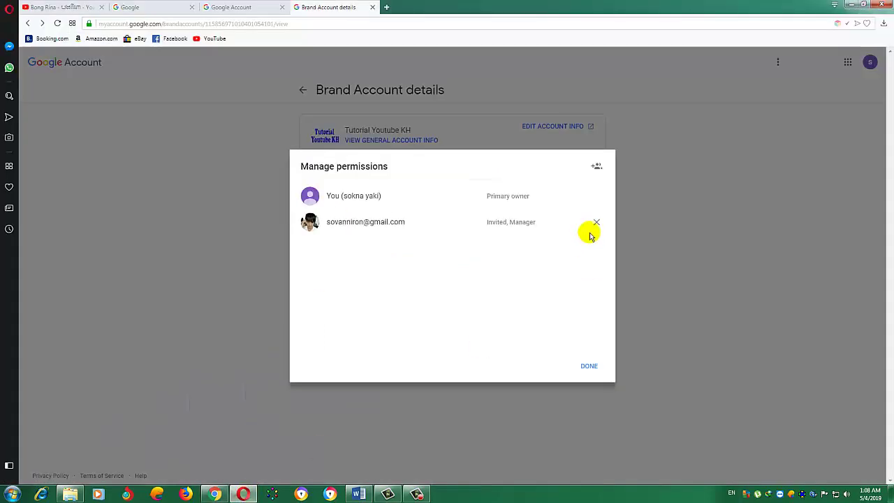
{"action": "left_click", "coordinate": [587, 367]}
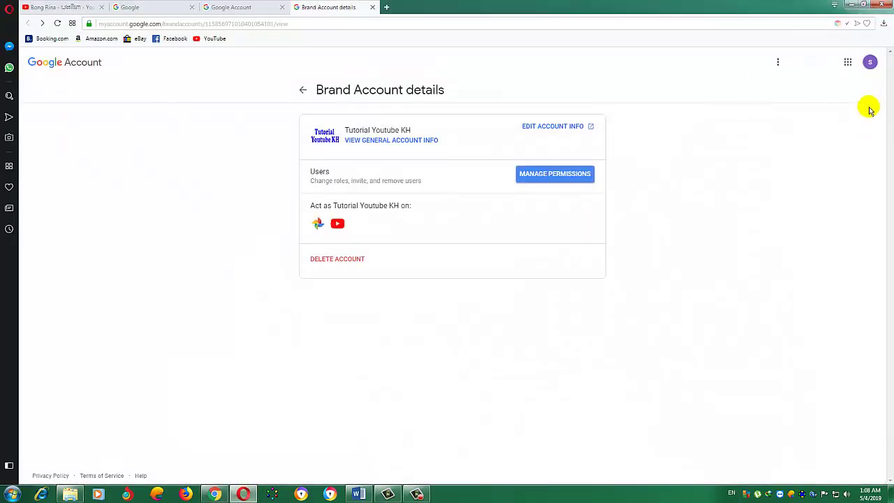
{"action": "left_click", "coordinate": [869, 62]}
{"action": "left_click", "coordinate": [715, 215]}
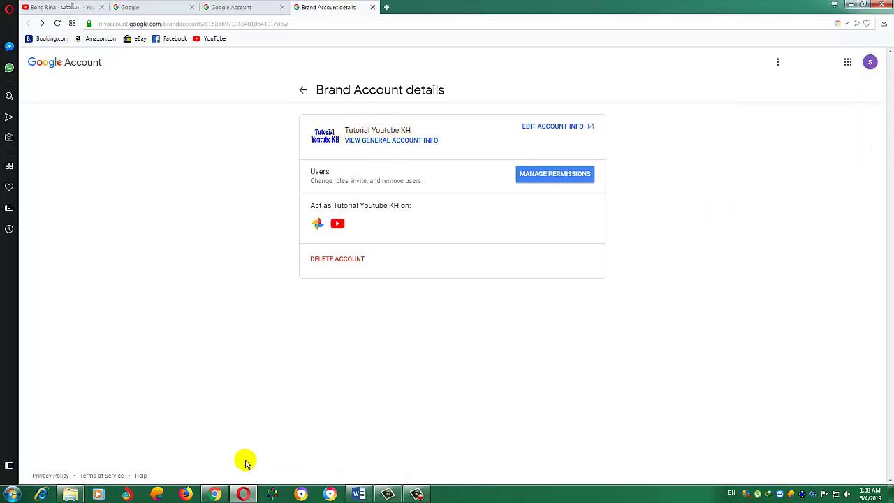
{"action": "left_click", "coordinate": [244, 492]}
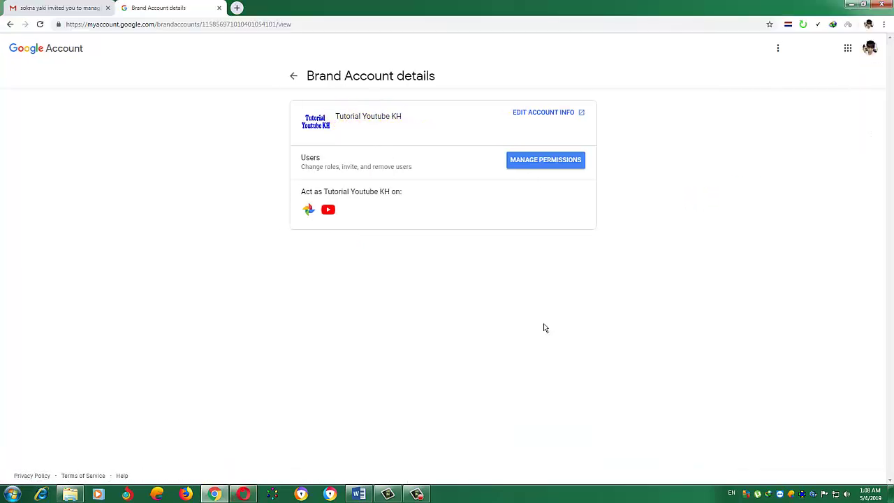
Open a new Chrome tab and enter youtube in the address bar.
{"action": "left_click", "coordinate": [869, 48]}
{"action": "left_click", "coordinate": [236, 8]}
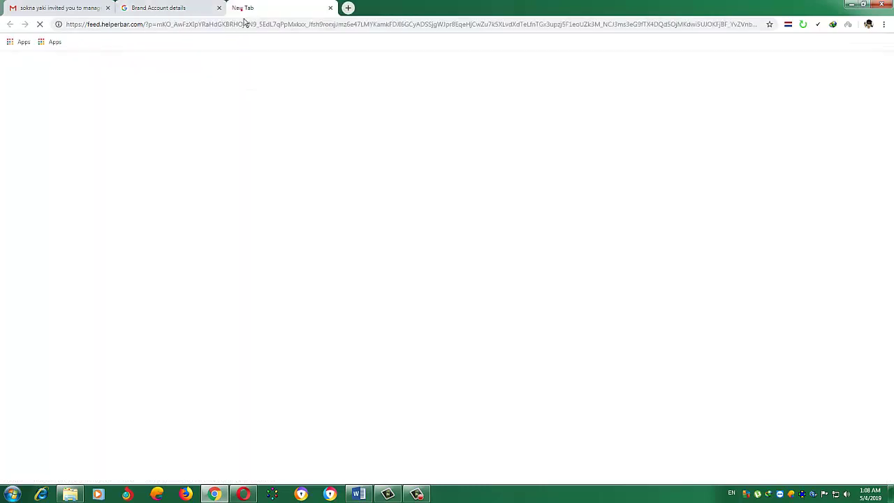
{"action": "left_click", "coordinate": [243, 23]}
{"action": "type", "text": "y"}
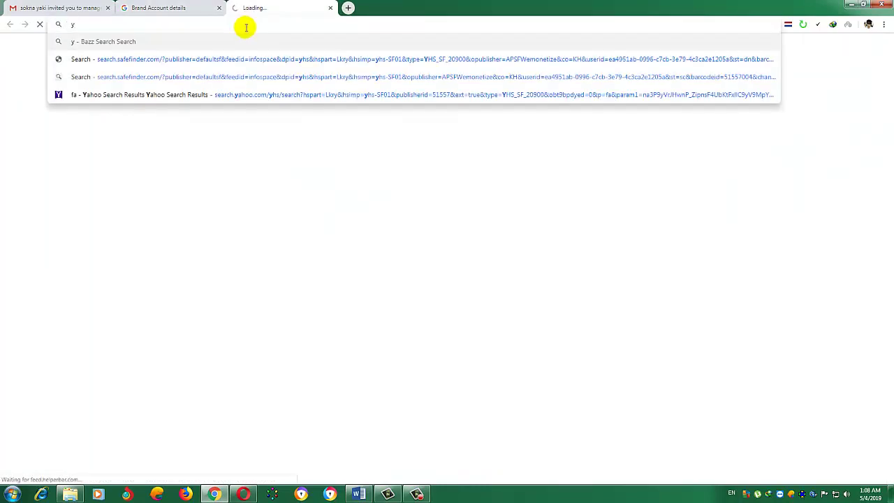
{"action": "type", "text": "outub"}
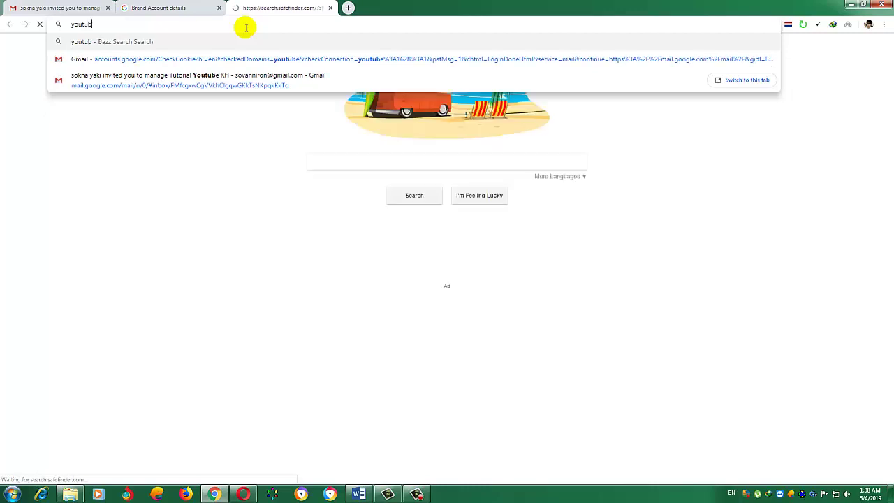
{"action": "type", "text": "e"}
Load YouTube and confirm Tutorial Youtube KH is listed among the switchable accounts.
{"action": "key", "text": "Return"}
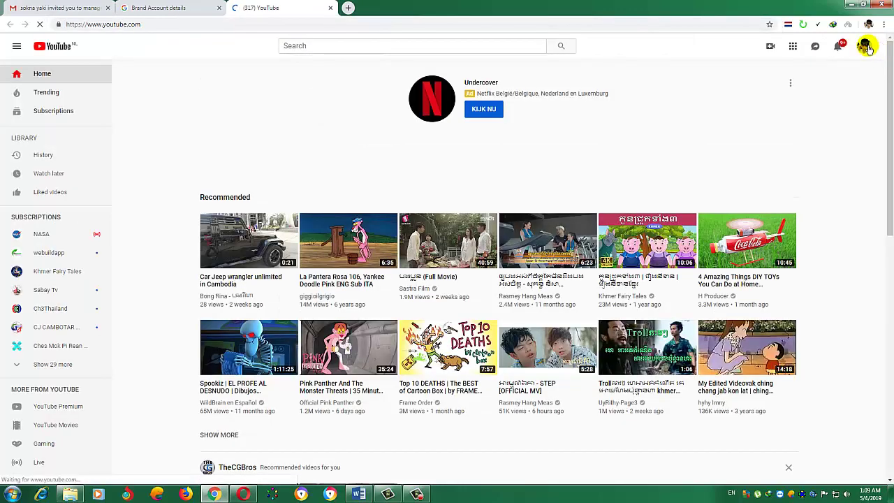
{"action": "left_click", "coordinate": [865, 46]}
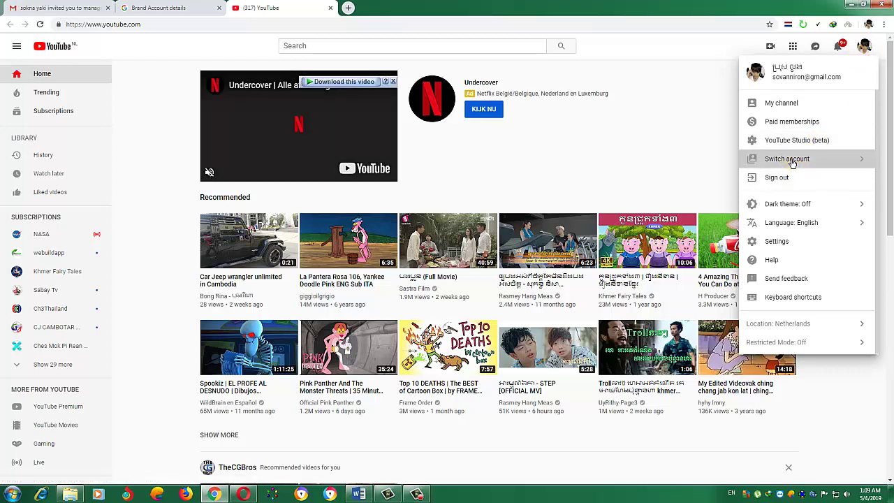
{"action": "left_click", "coordinate": [792, 160]}
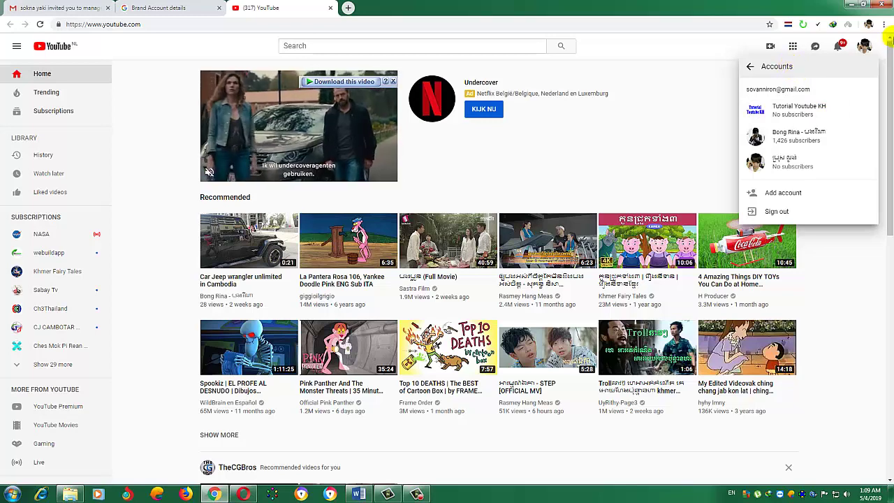
{"action": "left_click", "coordinate": [890, 40]}
{"action": "left_click", "coordinate": [863, 46]}
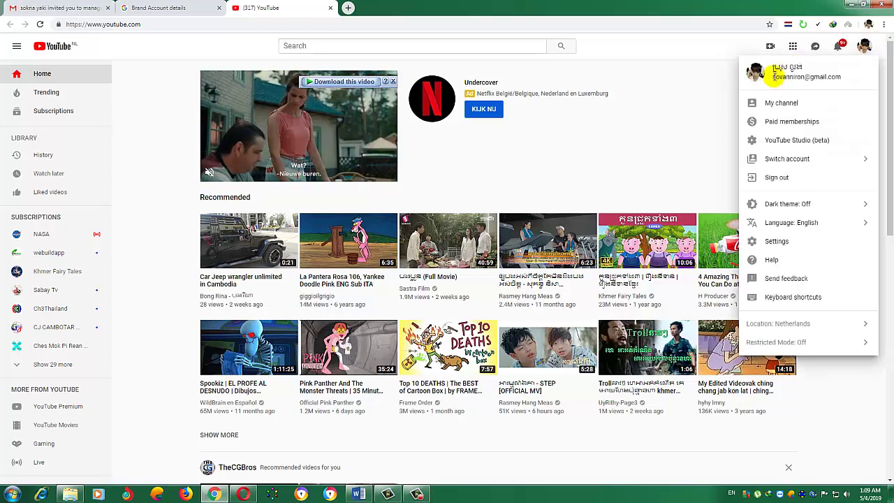
{"action": "left_click", "coordinate": [242, 494]}
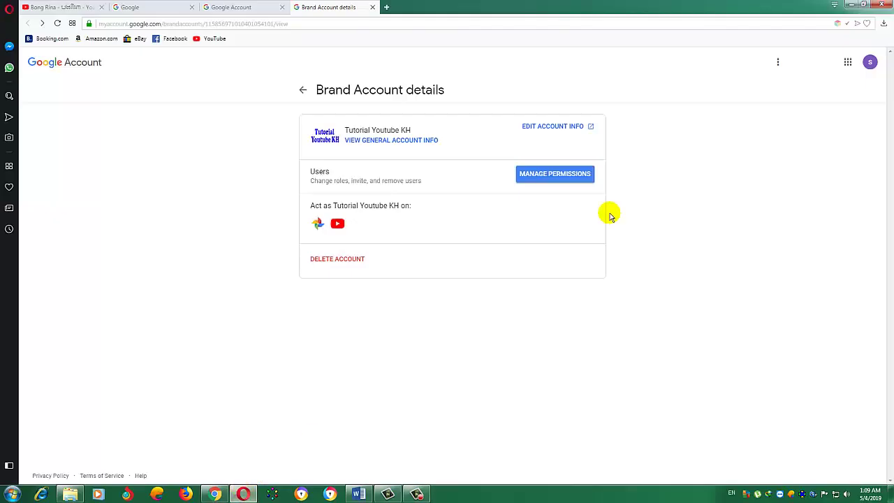
In Opera, check the owner's YouTube account menu and own channel, then return to the Chrome window.
{"action": "left_click", "coordinate": [70, 7]}
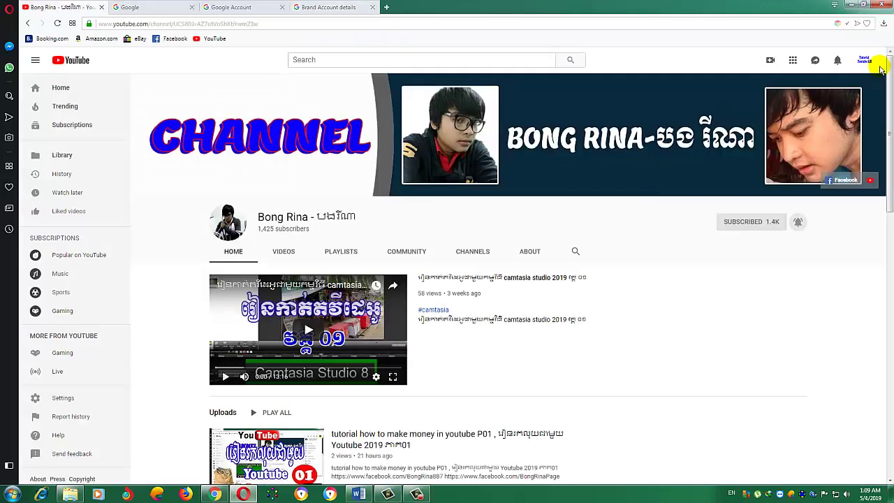
{"action": "left_click", "coordinate": [878, 66]}
{"action": "left_click_drag", "start_coordinate": [788, 90], "coordinate": [837, 91]}
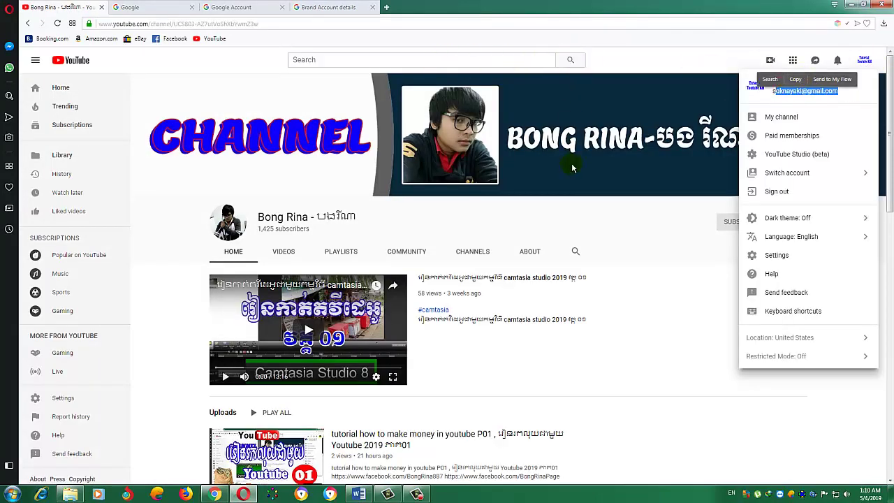
{"action": "left_click", "coordinate": [781, 116]}
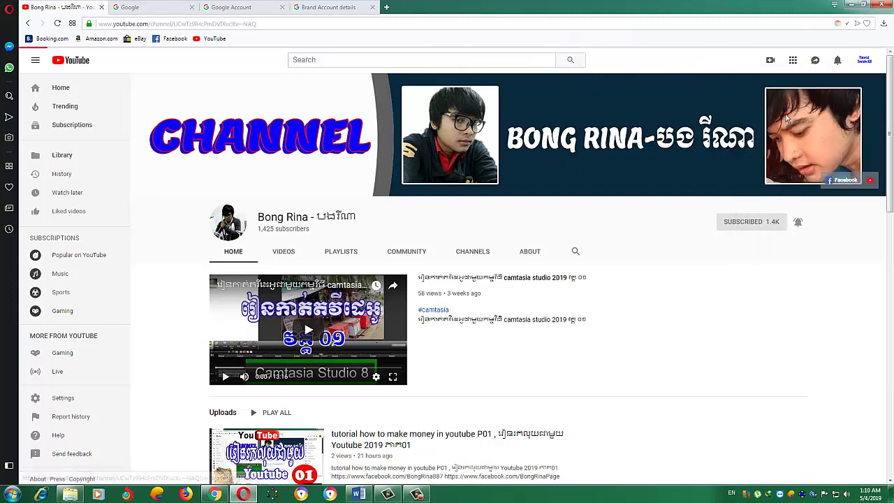
{"action": "left_click", "coordinate": [865, 64]}
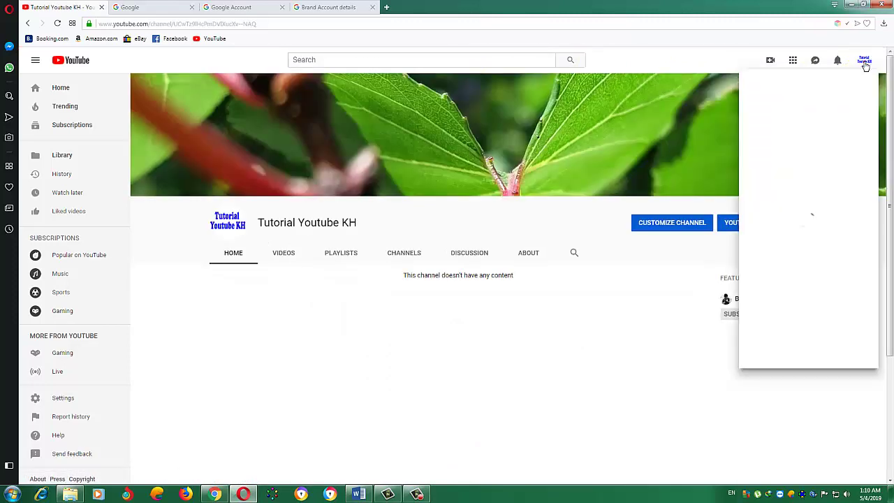
{"action": "left_click_drag", "start_coordinate": [774, 90], "coordinate": [838, 91]}
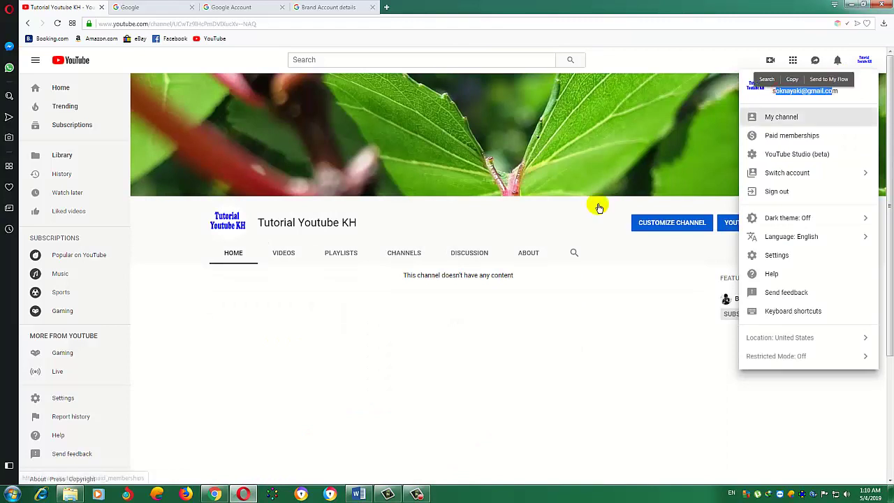
{"action": "left_click", "coordinate": [571, 216]}
{"action": "left_click", "coordinate": [215, 494]}
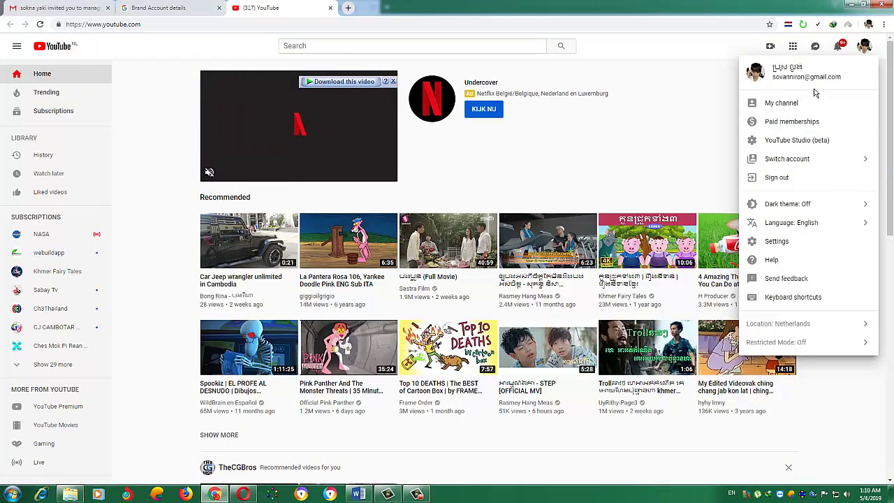
Switch YouTube to the Tutorial Youtube KH account and open its My channel page.
{"action": "left_click", "coordinate": [863, 45]}
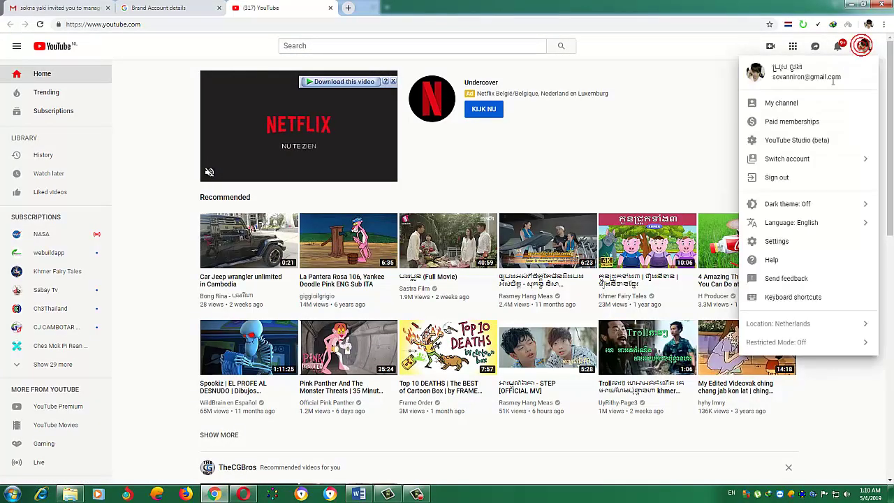
{"action": "left_click", "coordinate": [793, 160]}
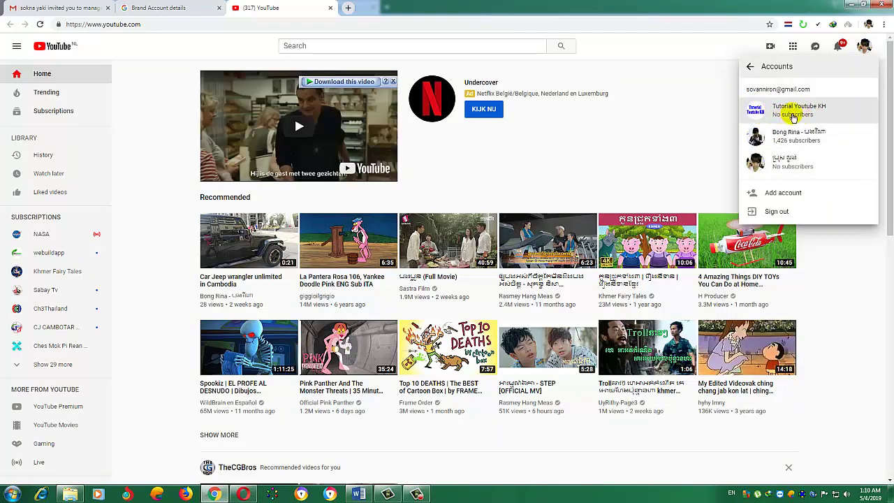
{"action": "left_click", "coordinate": [794, 117]}
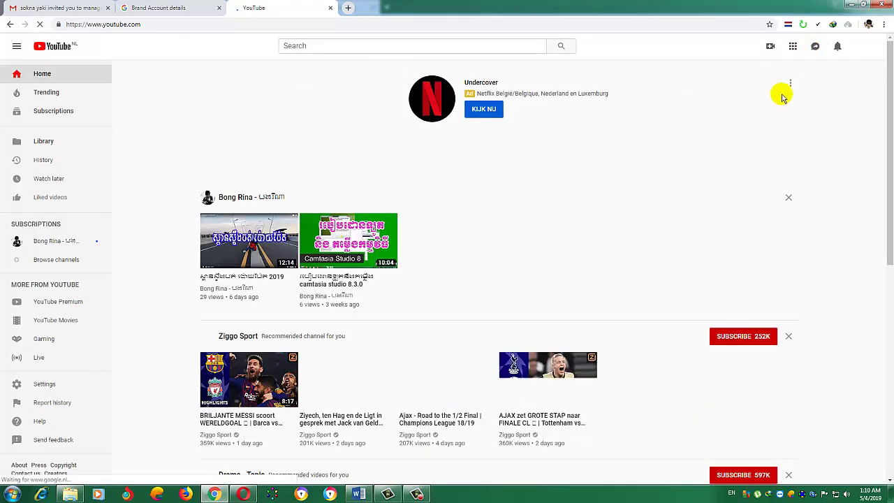
{"action": "left_click", "coordinate": [863, 47]}
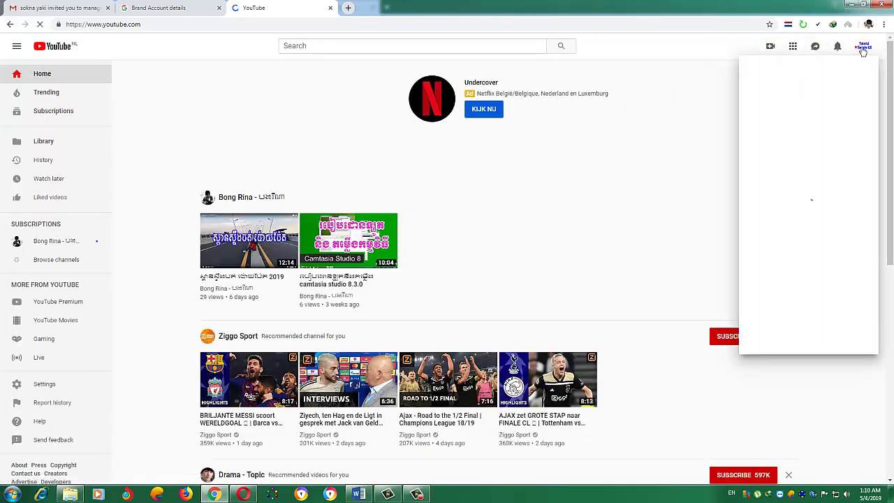
{"action": "left_click", "coordinate": [798, 101]}
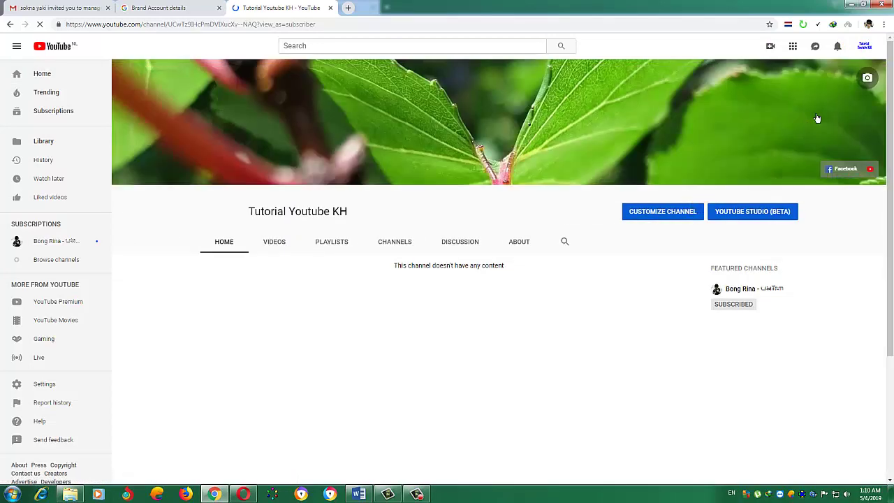
Check the account menu and channel name, then bring the owner's Opera window back.
{"action": "left_click", "coordinate": [866, 48]}
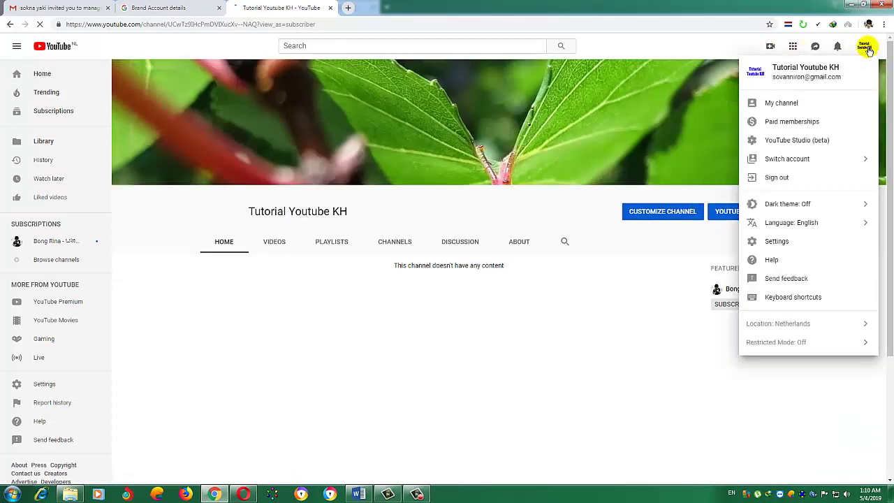
{"action": "left_click", "coordinate": [867, 50]}
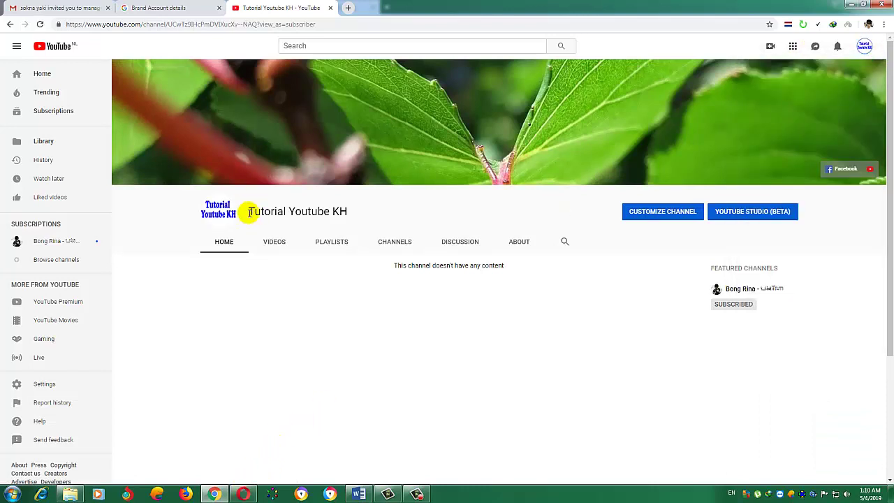
{"action": "left_click_drag", "start_coordinate": [248, 212], "coordinate": [352, 217]}
{"action": "left_click", "coordinate": [391, 218]}
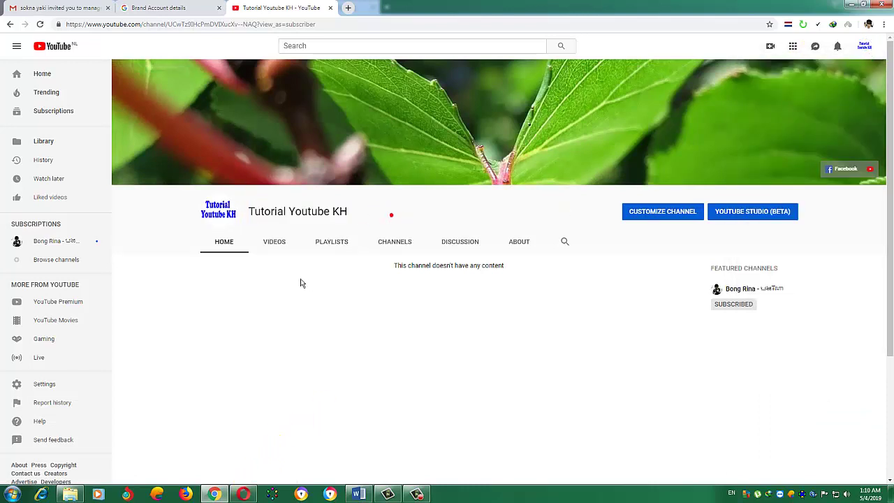
{"action": "left_click", "coordinate": [243, 494]}
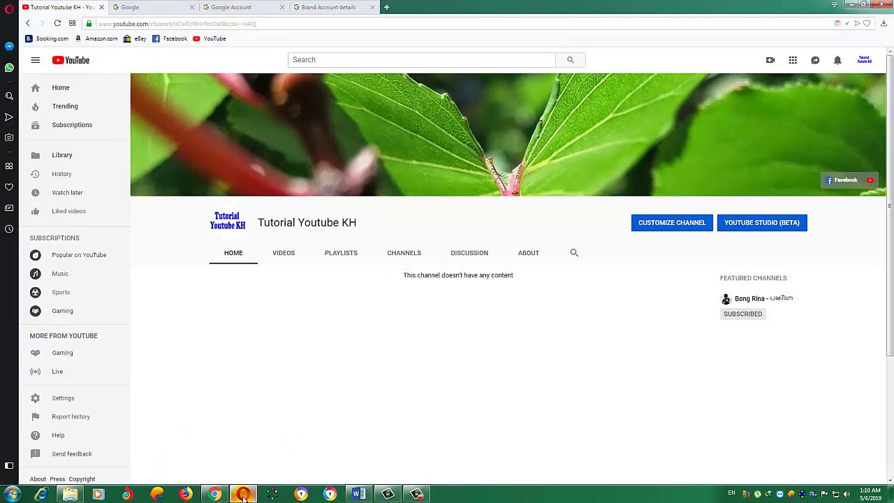
{"action": "left_click", "coordinate": [243, 494]}
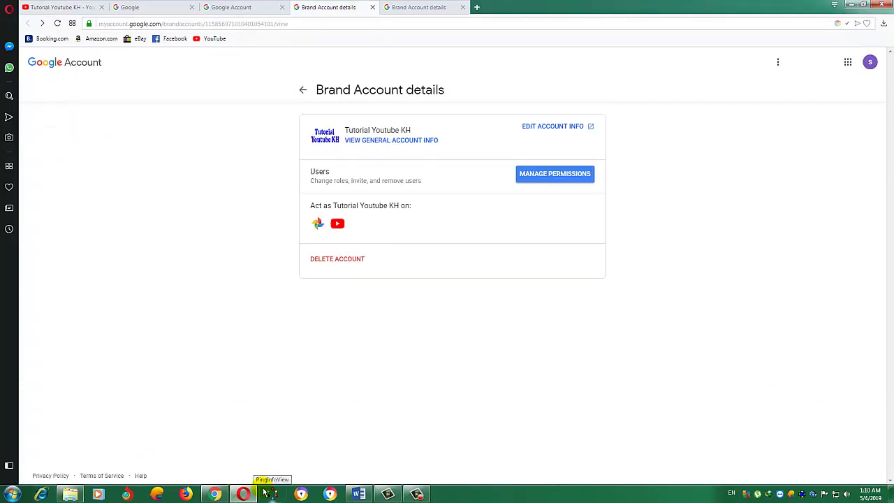
{"action": "left_click", "coordinate": [557, 176]}
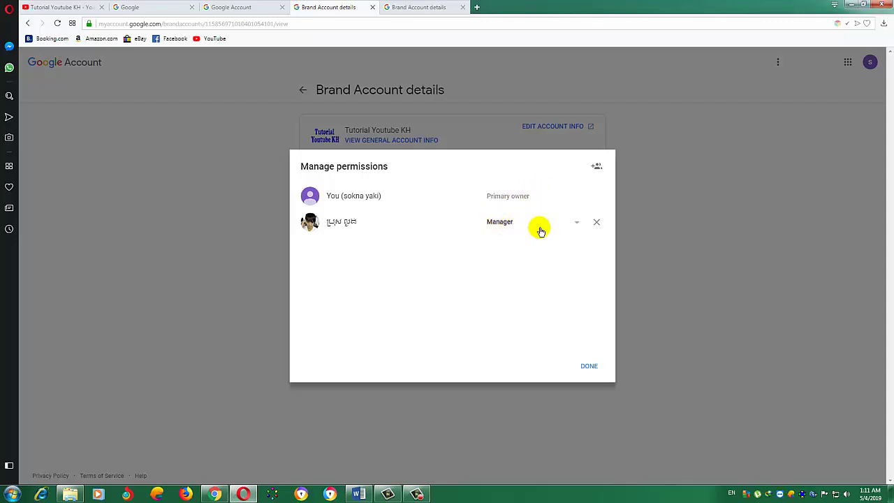
{"action": "key", "text": "Escape"}
{"action": "left_click", "coordinate": [216, 492]}
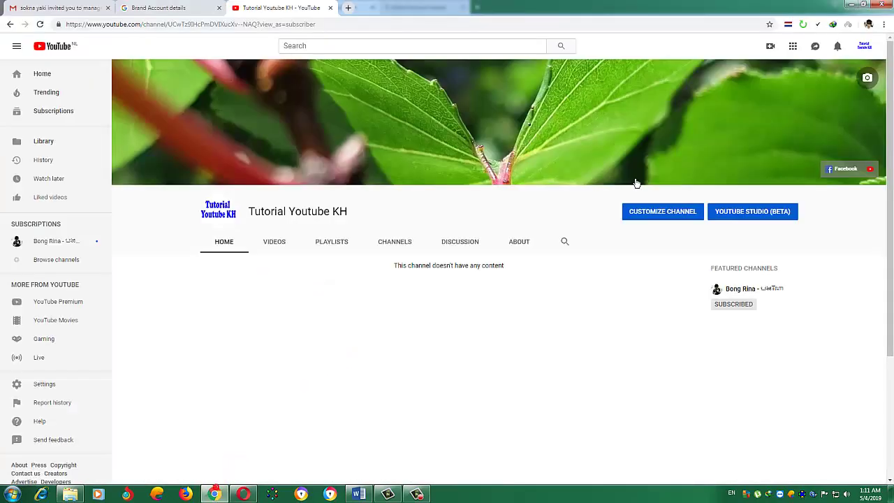
{"action": "left_click", "coordinate": [865, 46]}
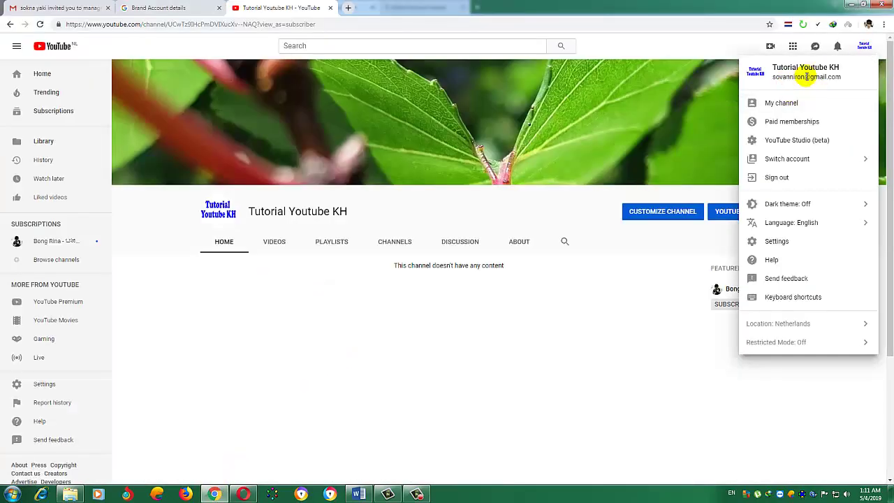
{"action": "left_click", "coordinate": [695, 53]}
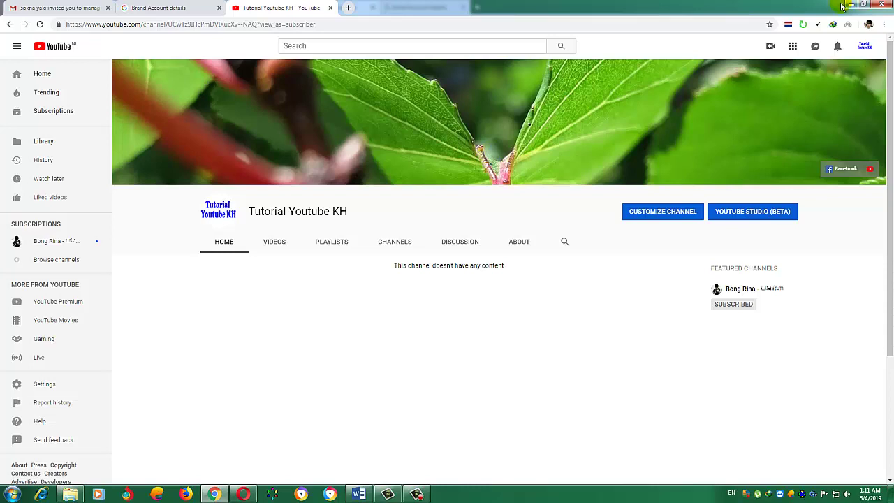
{"action": "left_click", "coordinate": [884, 5]}
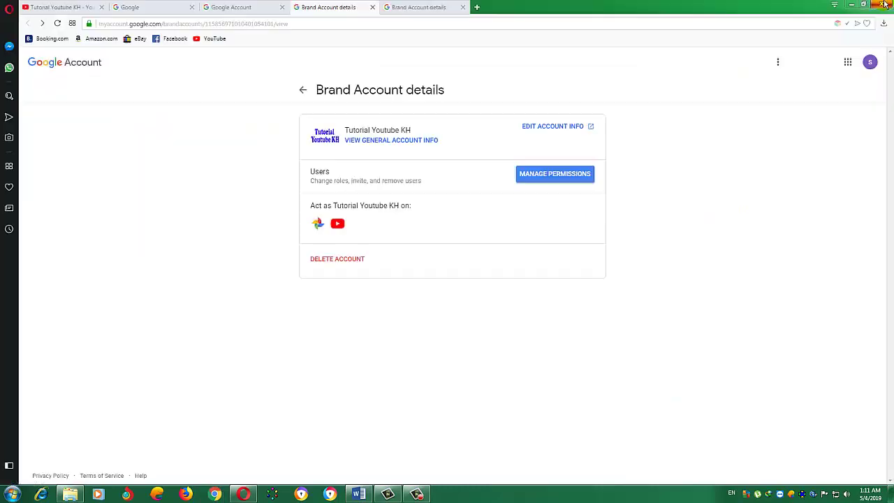
{"action": "left_click", "coordinate": [84, 7]}
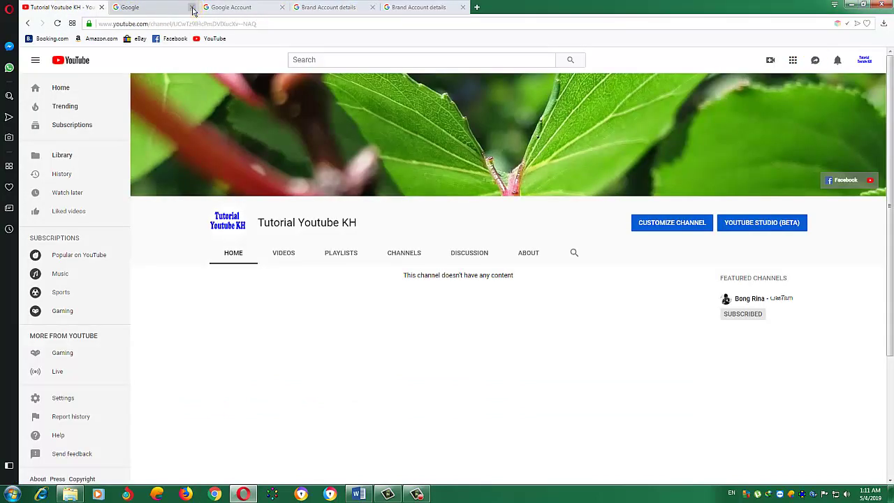
Close the four leftover Google, Google Account and Brand Account details tabs.
{"action": "left_click", "coordinate": [192, 9]}
{"action": "left_click", "coordinate": [193, 9]}
{"action": "left_click", "coordinate": [192, 8]}
{"action": "left_click", "coordinate": [193, 8]}
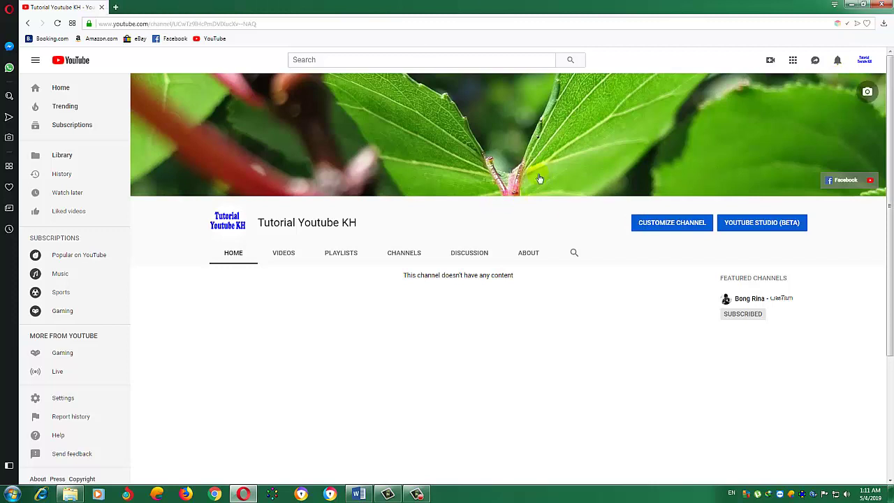
Show Tutorial Youtube KH's empty Videos list in YouTube Studio, then request Creator Studio Classic.
{"action": "left_click", "coordinate": [747, 223]}
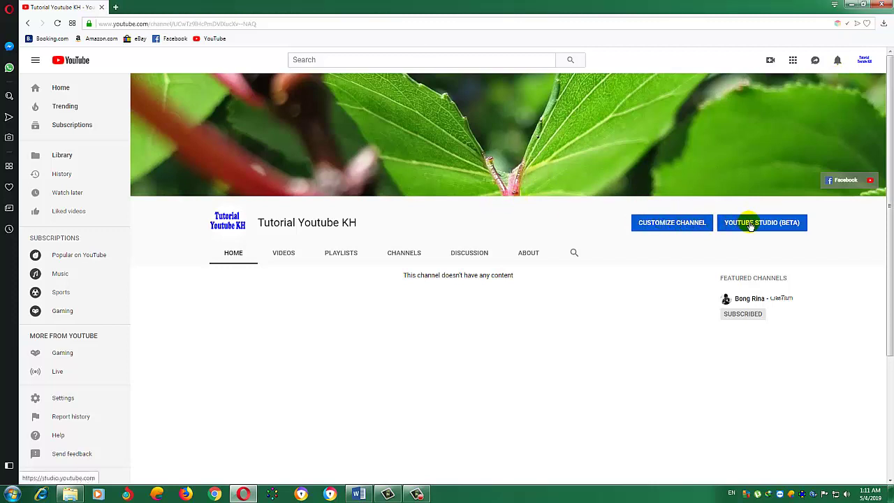
{"action": "left_click", "coordinate": [865, 59]}
{"action": "left_click", "coordinate": [780, 124]}
{"action": "left_click", "coordinate": [776, 223]}
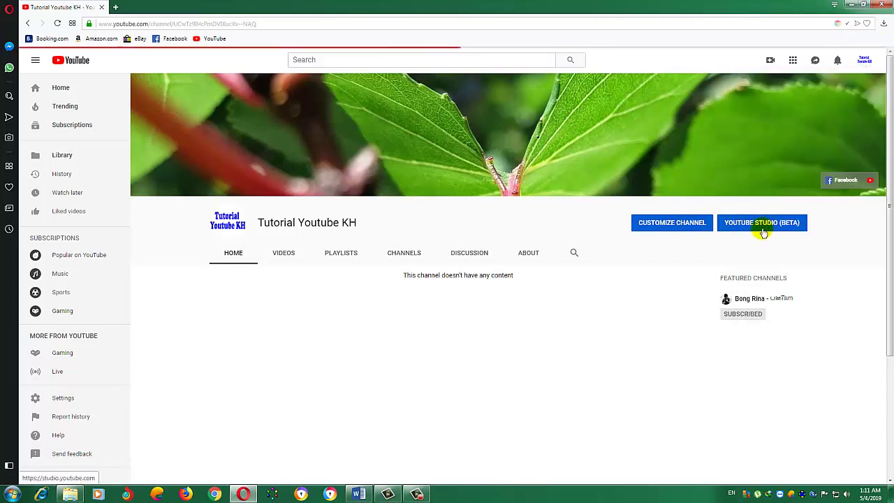
{"action": "left_click", "coordinate": [677, 227]}
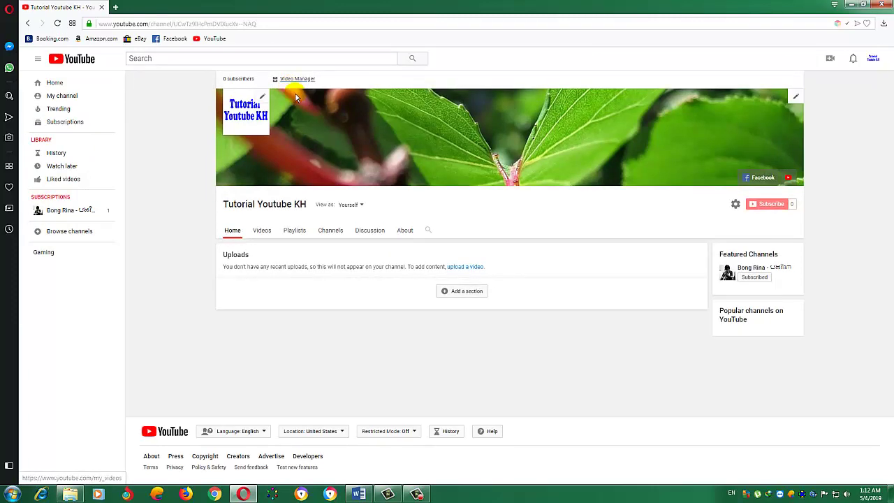
{"action": "left_click", "coordinate": [306, 80]}
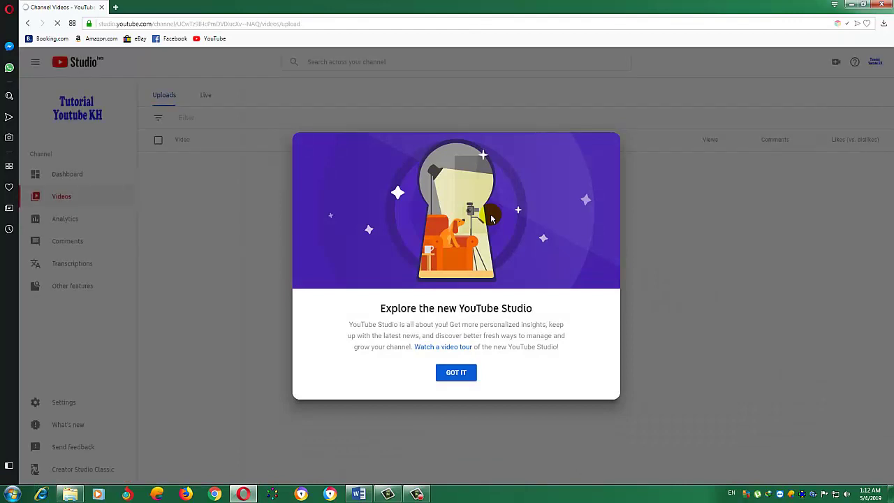
{"action": "left_click", "coordinate": [455, 372]}
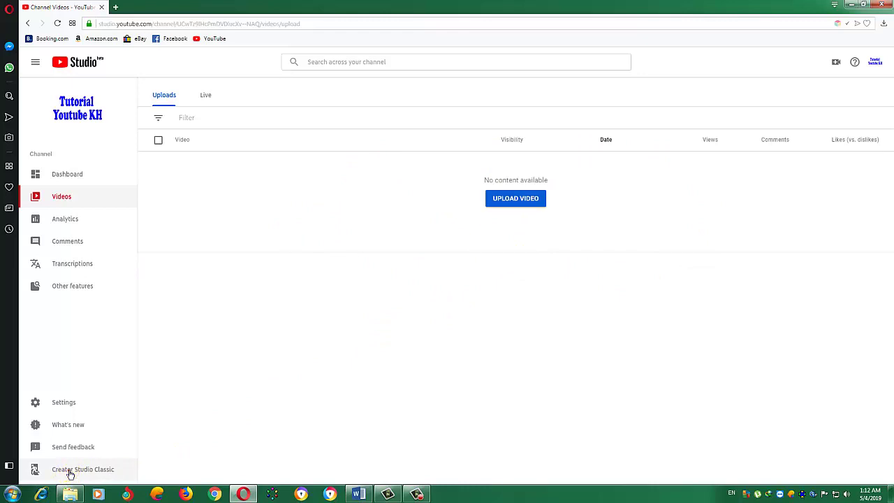
{"action": "left_click", "coordinate": [69, 474]}
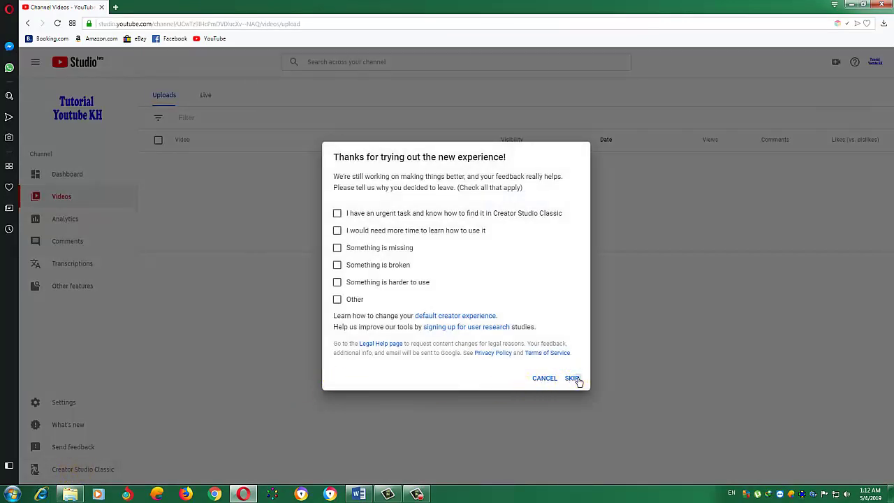
{"action": "left_click", "coordinate": [572, 378]}
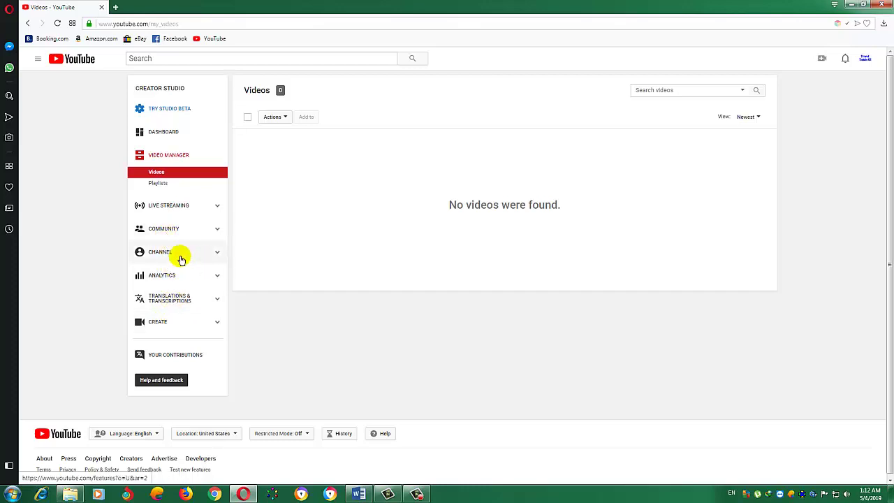
{"action": "left_click", "coordinate": [172, 257]}
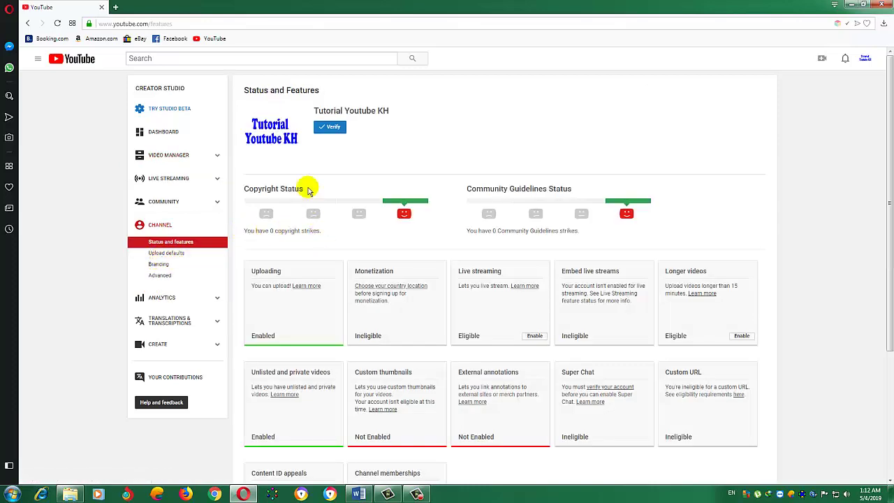
{"action": "left_click_drag", "start_coordinate": [316, 121], "coordinate": [388, 113]}
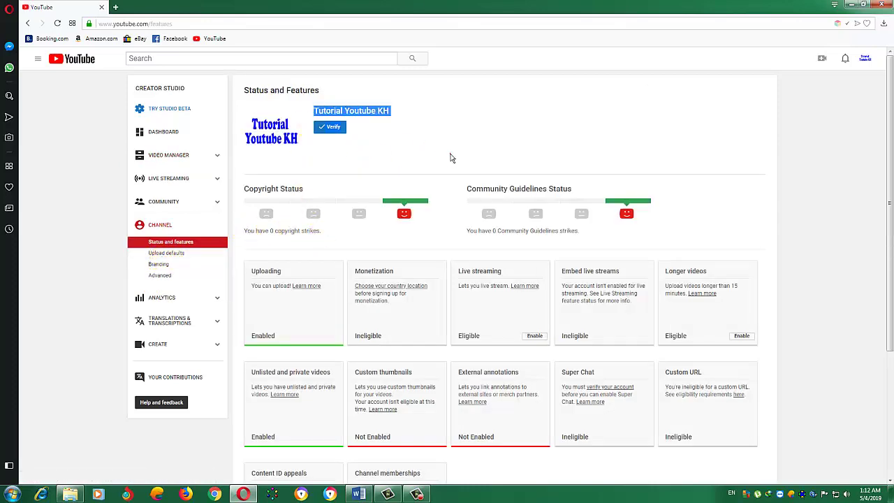
{"action": "left_click", "coordinate": [451, 156]}
{"action": "scroll", "coordinate": [483, 250], "scroll_direction": "down", "scroll_amount": 1}
{"action": "scroll", "coordinate": [358, 272], "scroll_direction": "down", "scroll_amount": 1}
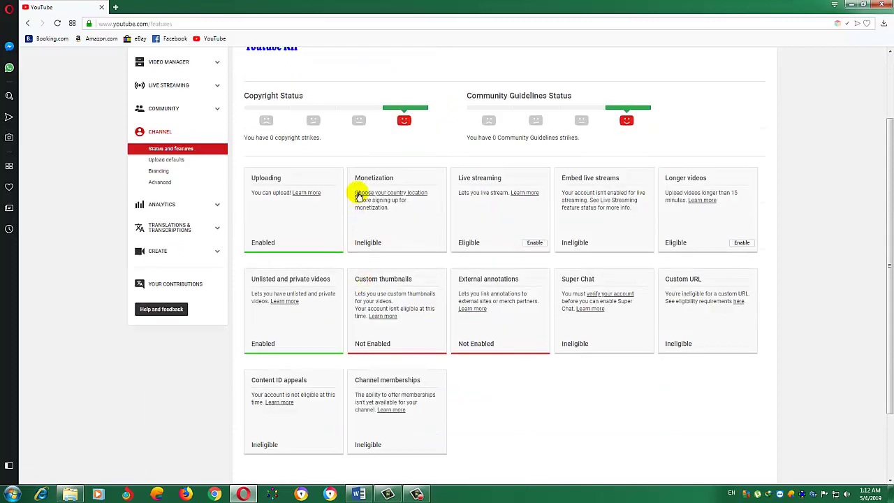
{"action": "left_click", "coordinate": [578, 413]}
{"action": "scroll", "coordinate": [576, 412], "scroll_direction": "up", "scroll_amount": 2}
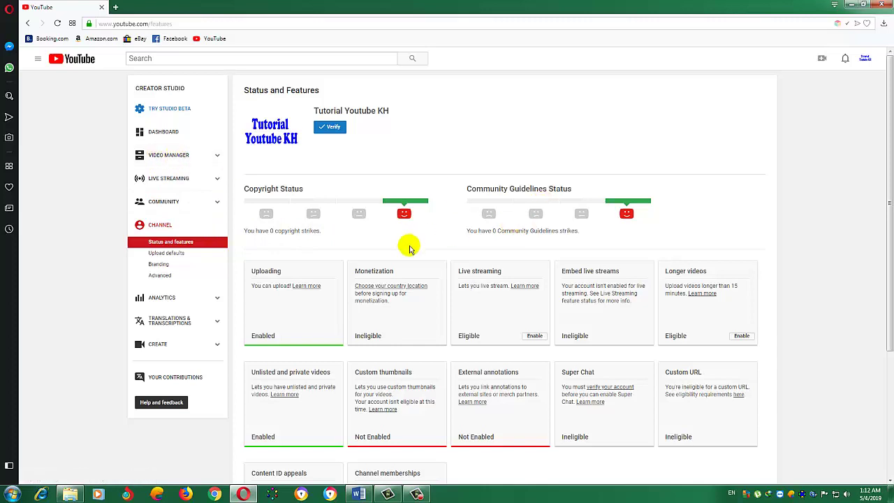
{"action": "scroll", "coordinate": [407, 245], "scroll_direction": "down", "scroll_amount": 1}
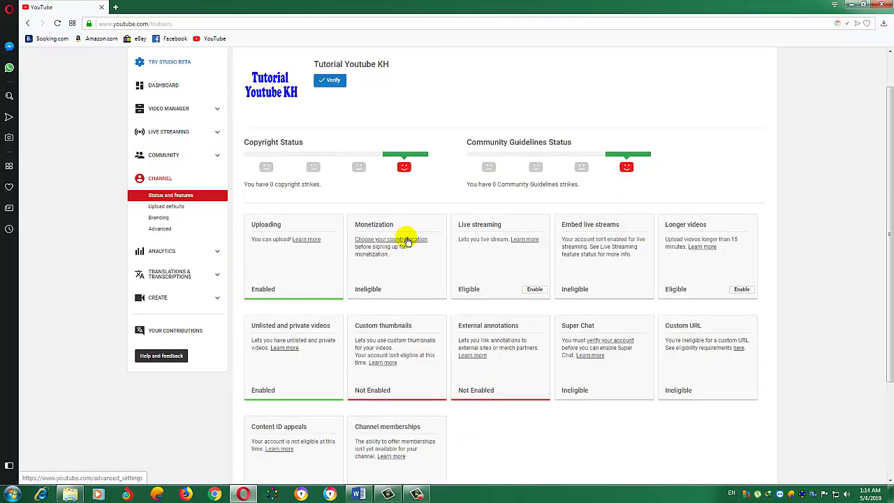
{"action": "left_click", "coordinate": [415, 494]}
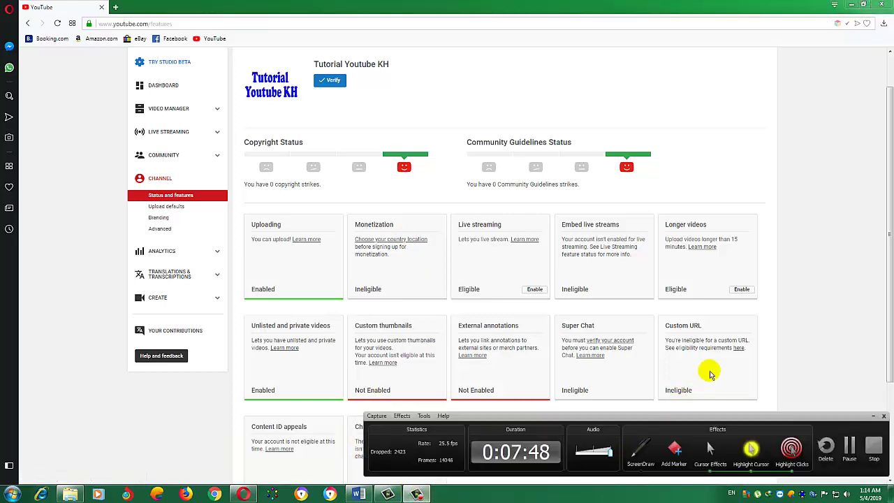
{"action": "left_click", "coordinate": [873, 416]}
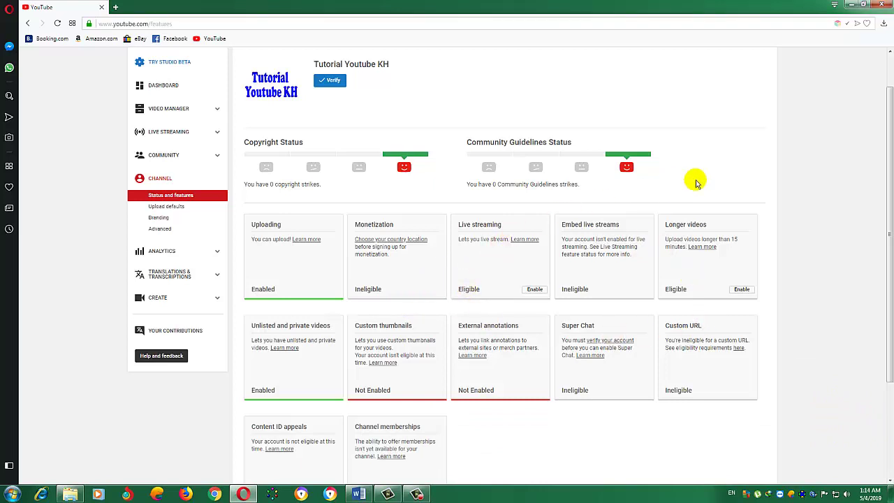
{"action": "left_click_drag", "start_coordinate": [242, 142], "coordinate": [372, 149]}
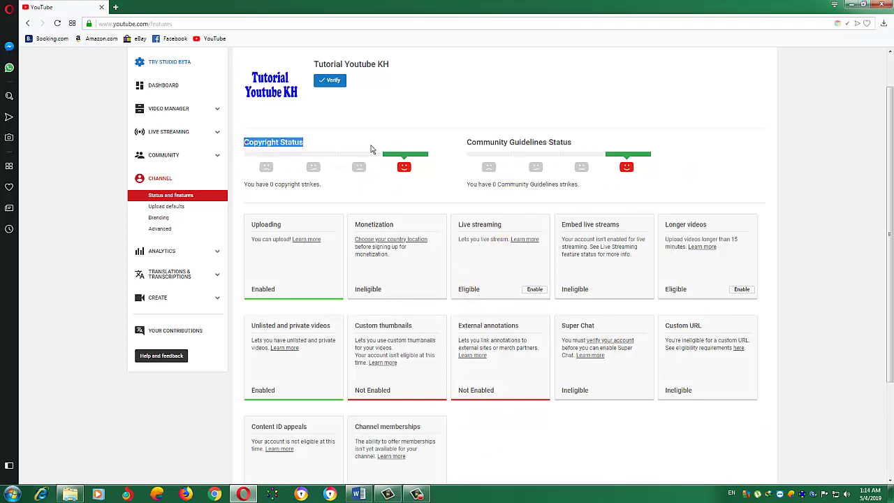
{"action": "left_click_drag", "start_coordinate": [472, 142], "coordinate": [618, 148]}
{"action": "left_click", "coordinate": [681, 171]}
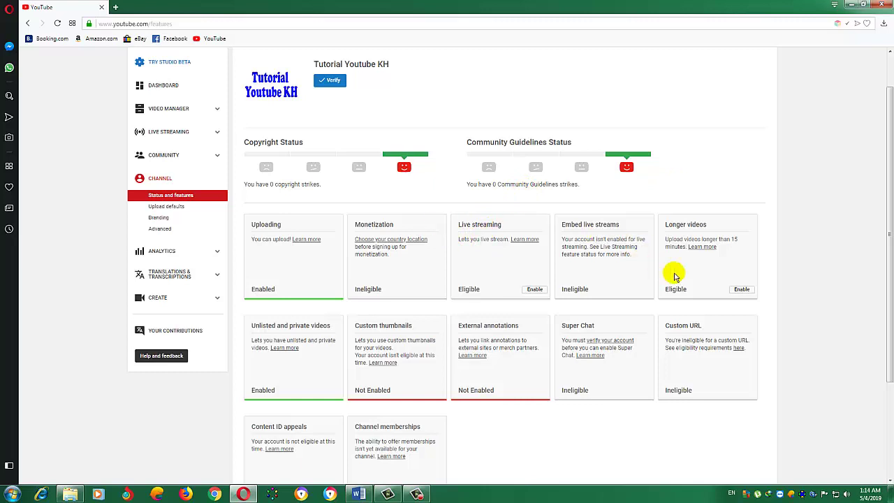
{"action": "left_click_drag", "start_coordinate": [663, 224], "coordinate": [730, 228]}
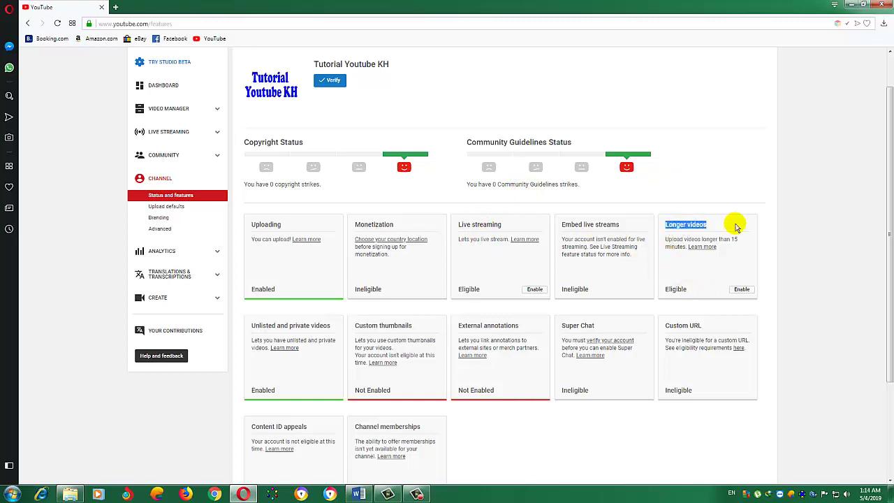
{"action": "left_click", "coordinate": [740, 234]}
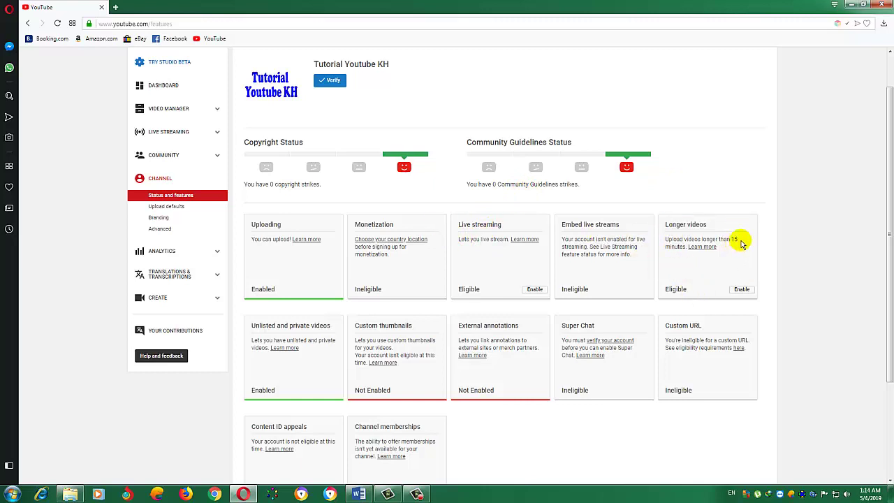
{"action": "left_click_drag", "start_coordinate": [738, 239], "coordinate": [665, 238]}
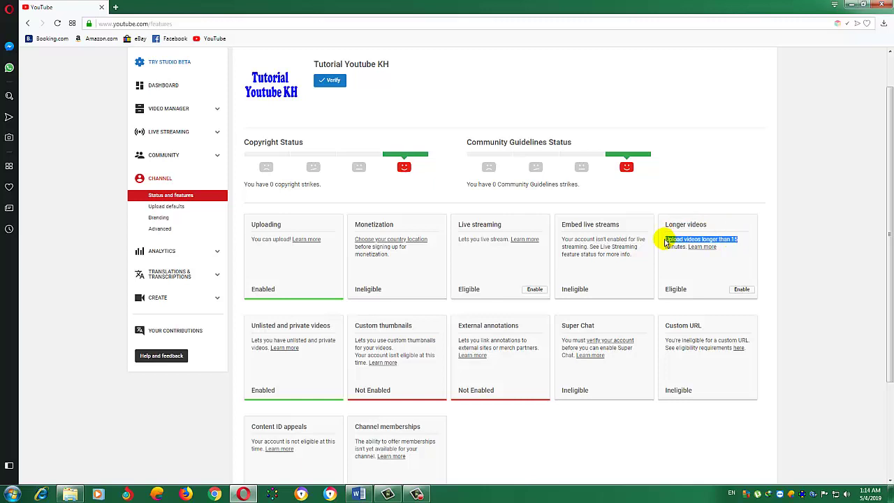
{"action": "left_click", "coordinate": [709, 237]}
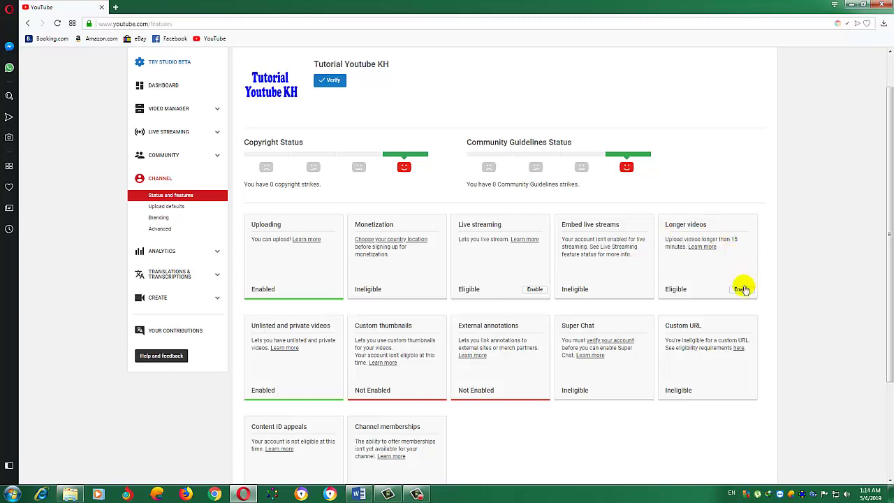
{"action": "scroll", "coordinate": [343, 95], "scroll_direction": "up", "scroll_amount": 1}
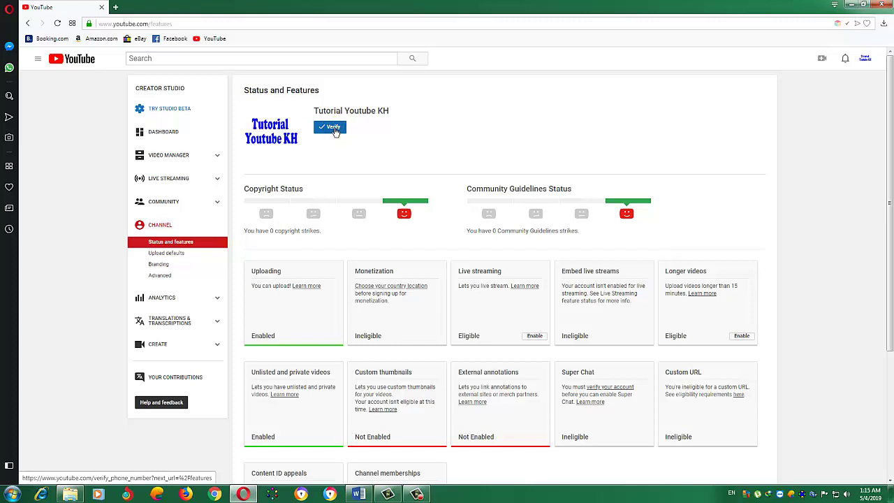
Start account verification and submit the Cambodian phone number for a text-message code.
{"action": "left_click", "coordinate": [333, 132]}
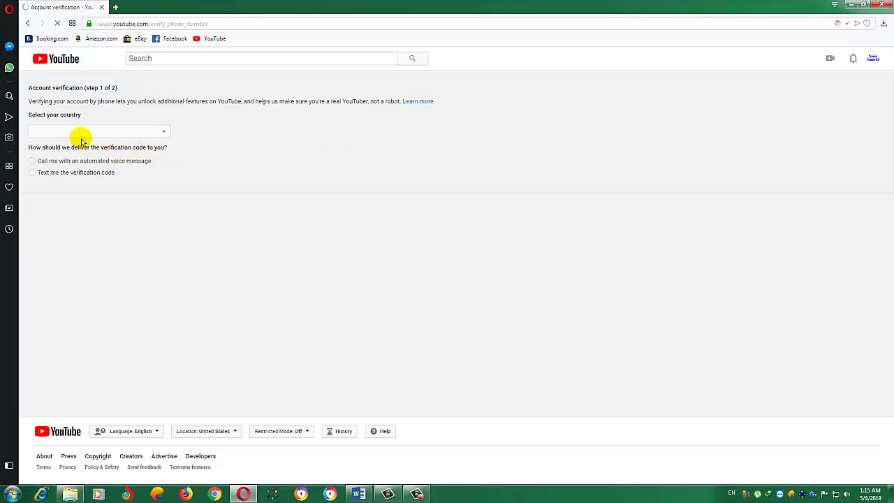
{"action": "left_click", "coordinate": [50, 175]}
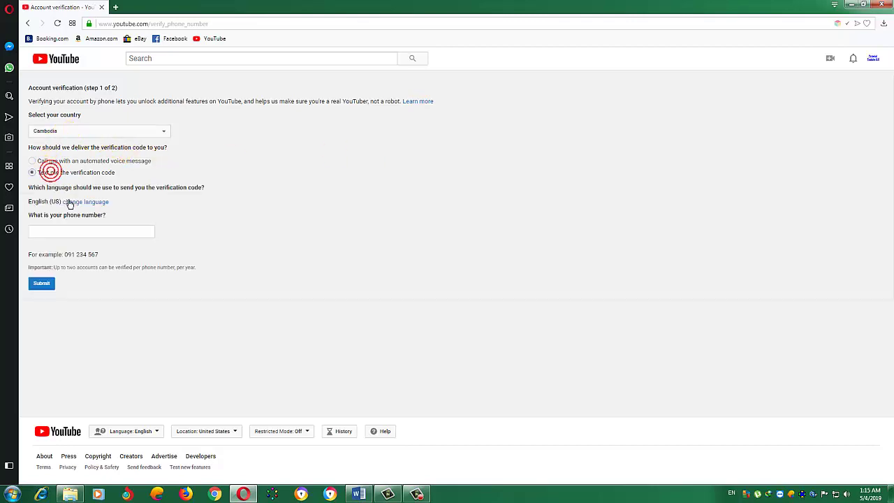
{"action": "left_click", "coordinate": [56, 231]}
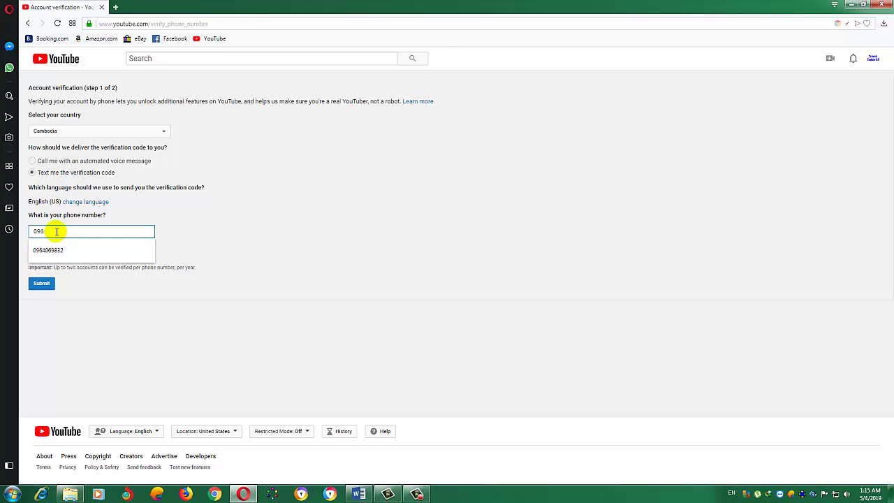
{"action": "type", "text": "3295875"}
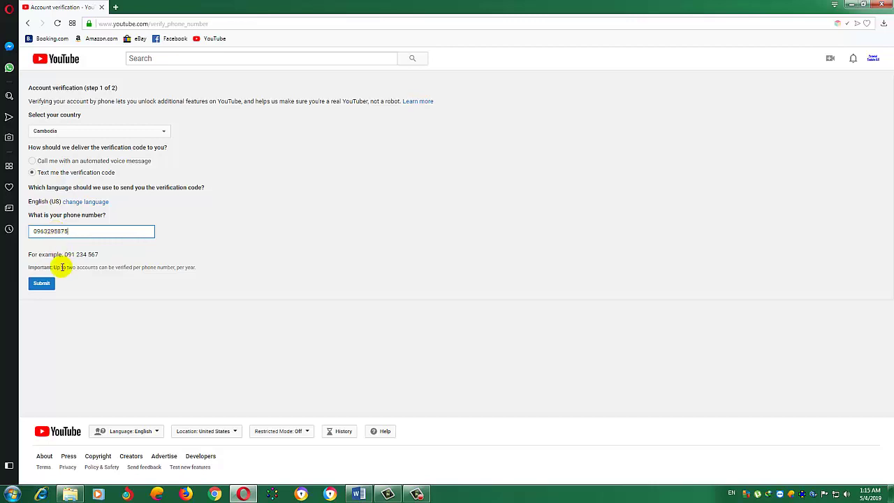
{"action": "left_click", "coordinate": [41, 283]}
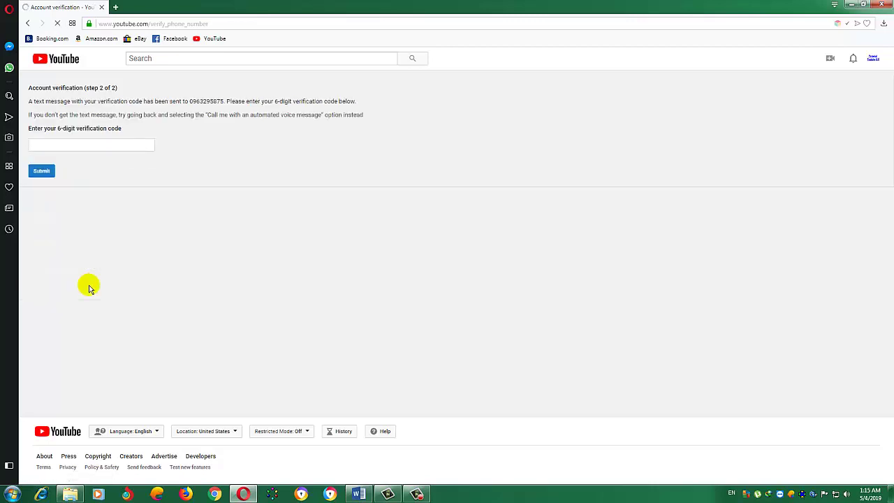
Enter the 6-digit verification code received by text and submit it.
{"action": "left_click", "coordinate": [104, 142]}
{"action": "left_click", "coordinate": [191, 221]}
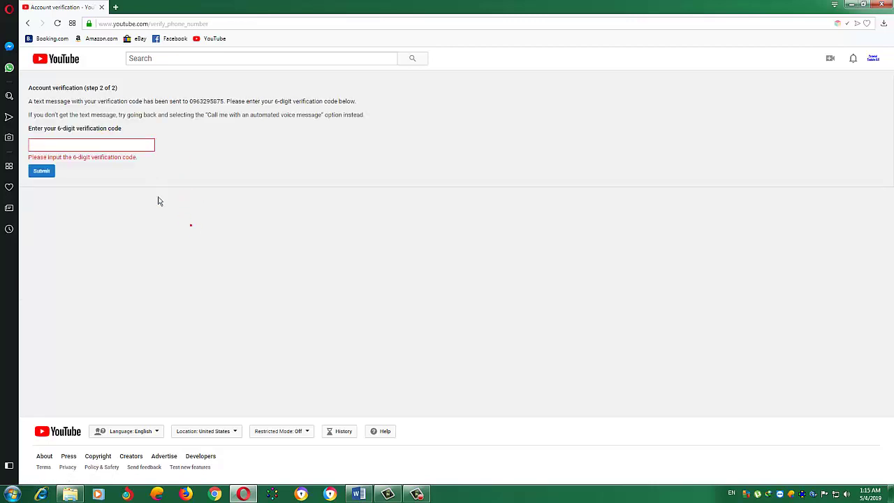
{"action": "left_click", "coordinate": [107, 144]}
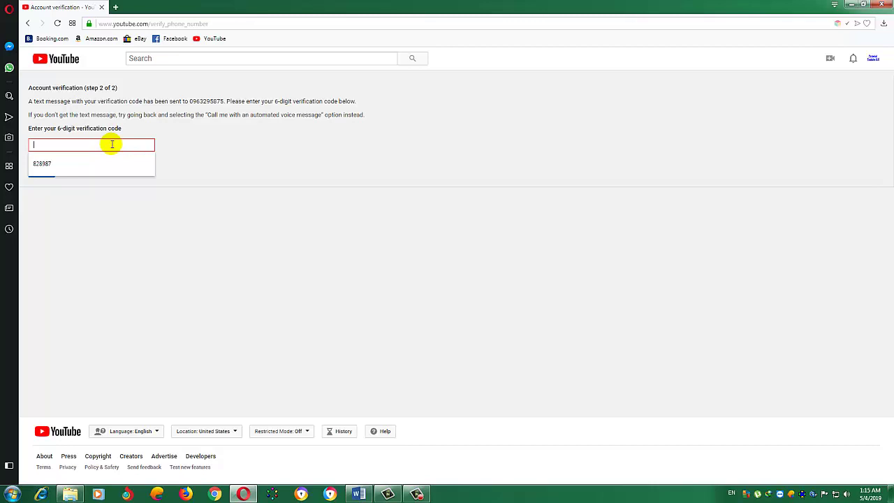
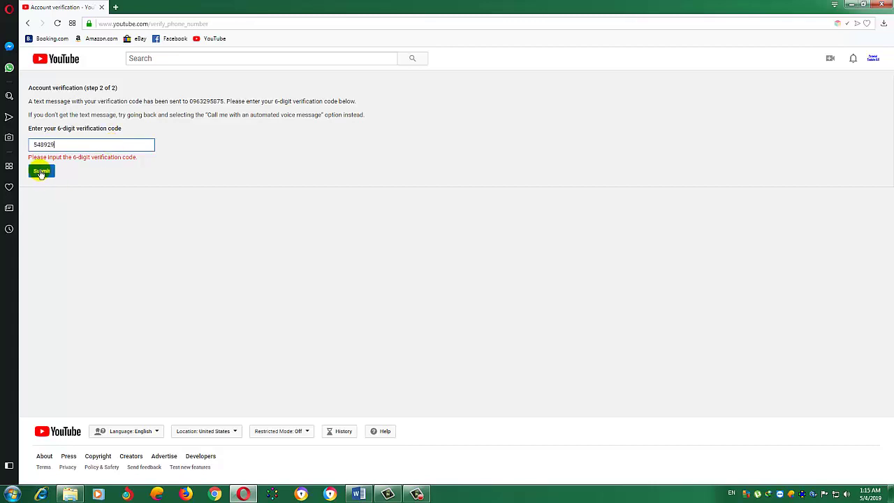
{"action": "left_click", "coordinate": [41, 171]}
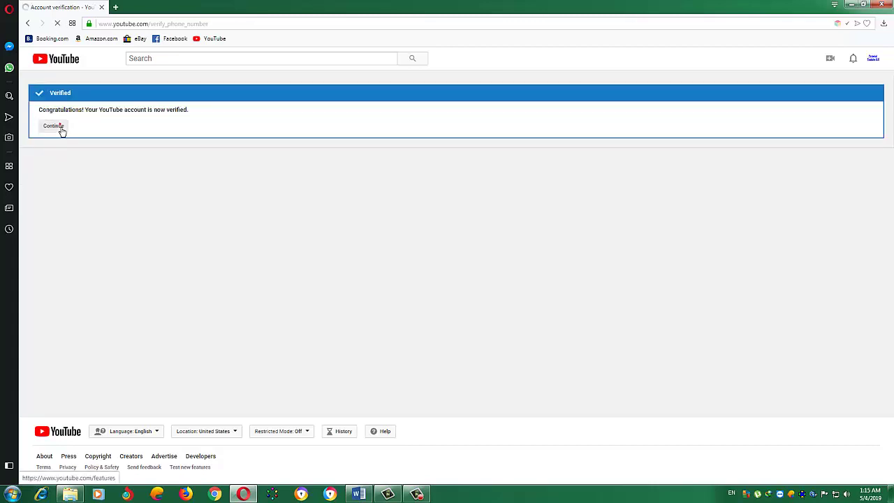
{"action": "left_click", "coordinate": [60, 127]}
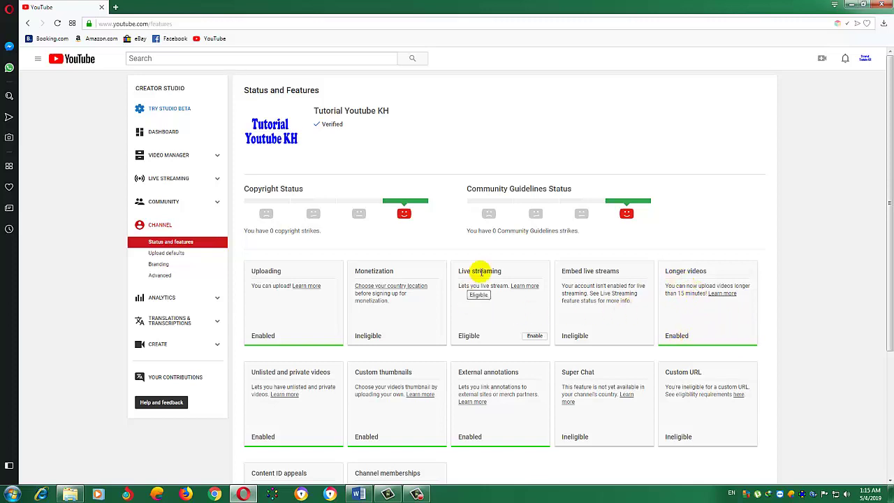
{"action": "left_click_drag", "start_coordinate": [464, 286], "coordinate": [498, 286]}
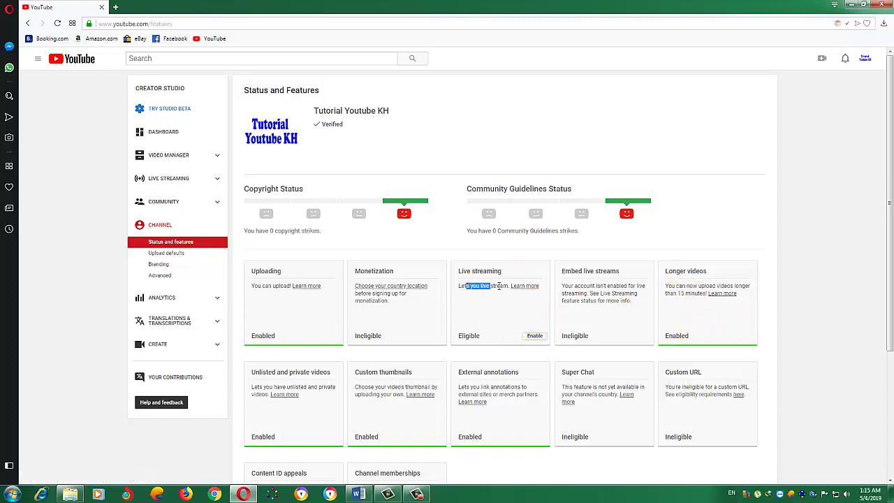
{"action": "left_click", "coordinate": [472, 311]}
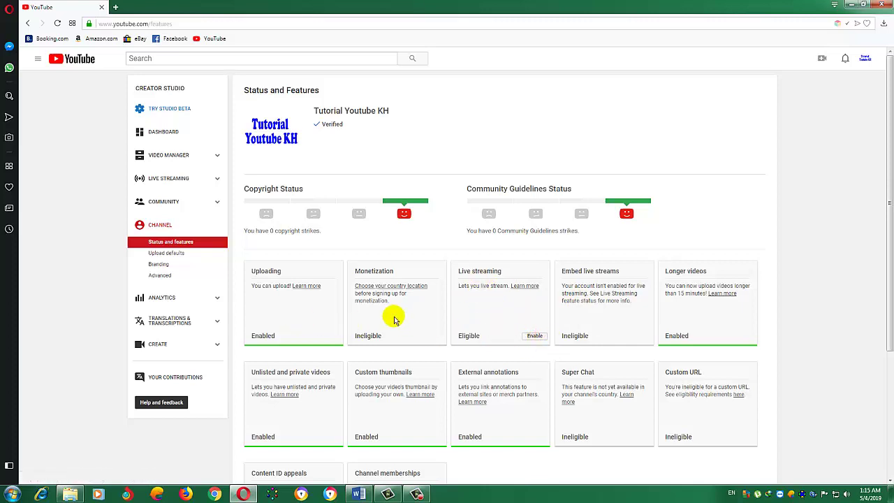
{"action": "left_click_drag", "start_coordinate": [351, 294], "coordinate": [397, 310]}
{"action": "left_click", "coordinate": [426, 339]}
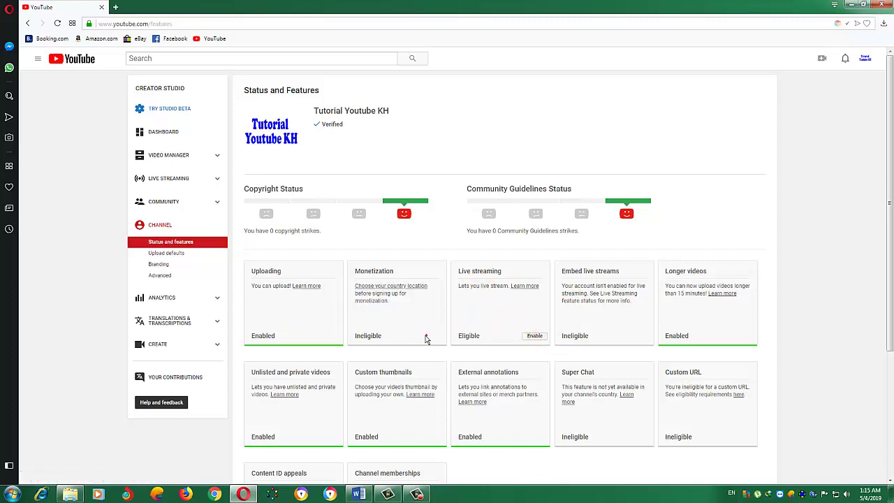
{"action": "scroll", "coordinate": [425, 340], "scroll_direction": "down", "scroll_amount": 1}
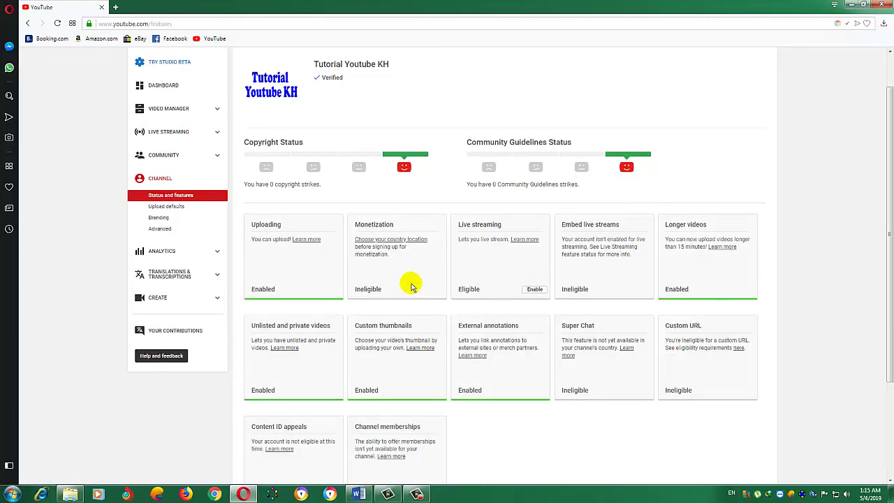
{"action": "double_click", "coordinate": [434, 293]}
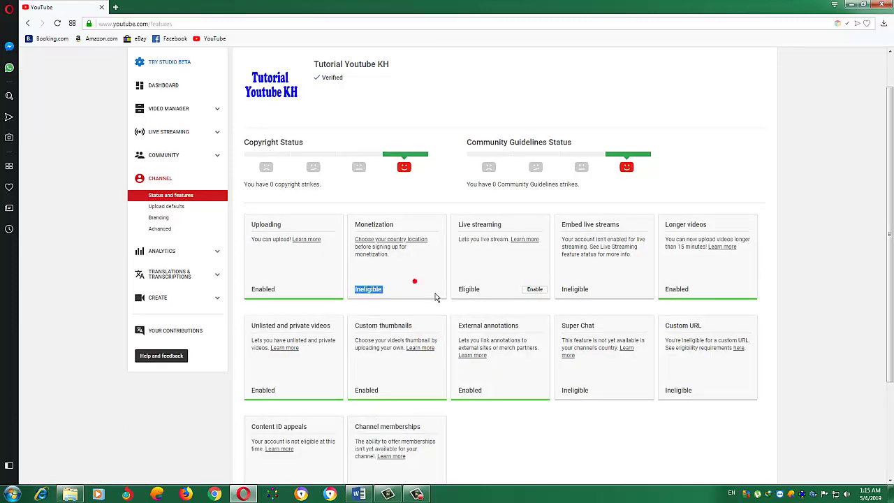
{"action": "left_click", "coordinate": [399, 281]}
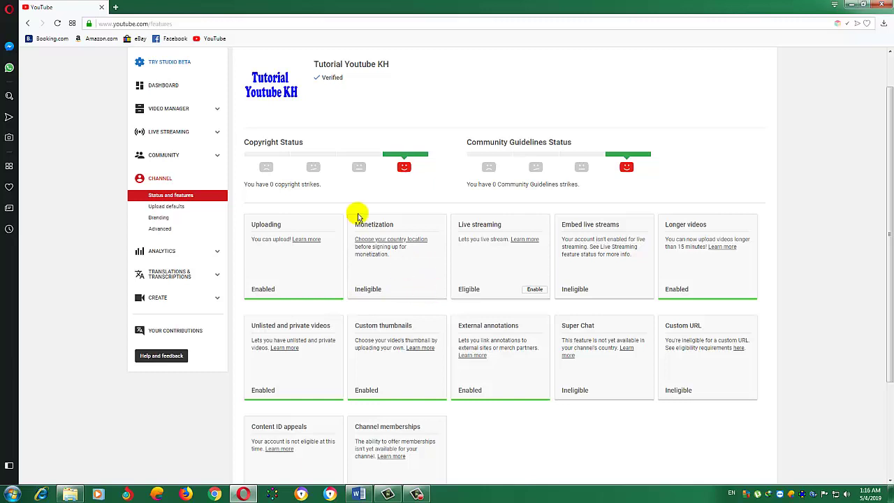
{"action": "left_click_drag", "start_coordinate": [353, 224], "coordinate": [388, 225]}
{"action": "left_click", "coordinate": [415, 279]}
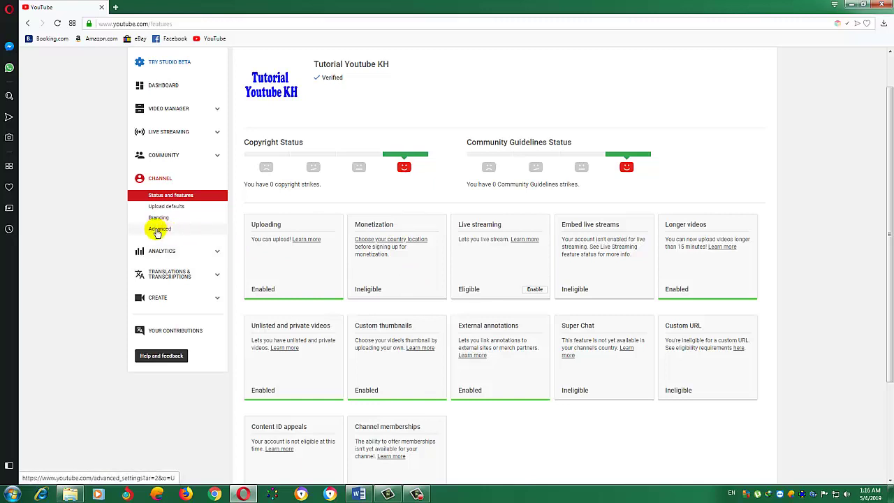
{"action": "scroll", "coordinate": [712, 359], "scroll_direction": "down", "scroll_amount": 3}
{"action": "scroll", "coordinate": [575, 319], "scroll_direction": "up", "scroll_amount": 3}
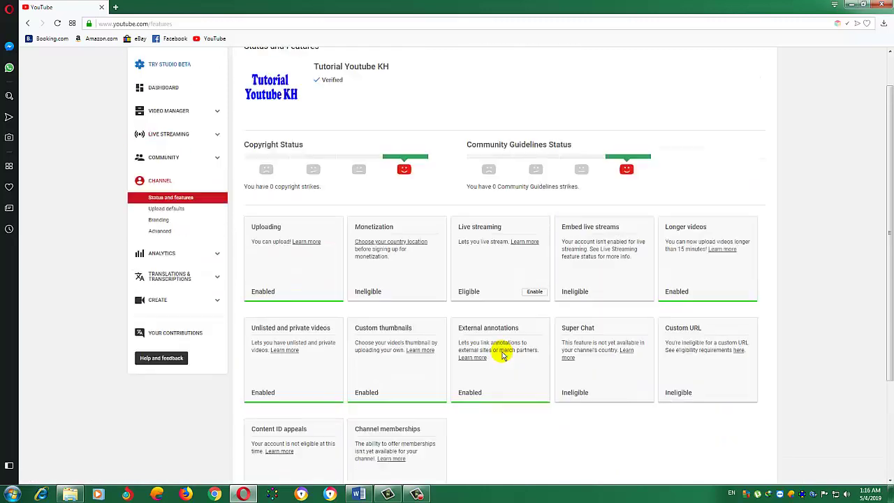
Save Thailand as the channel country in Advanced settings, then view Status and features.
{"action": "left_click", "coordinate": [167, 231]}
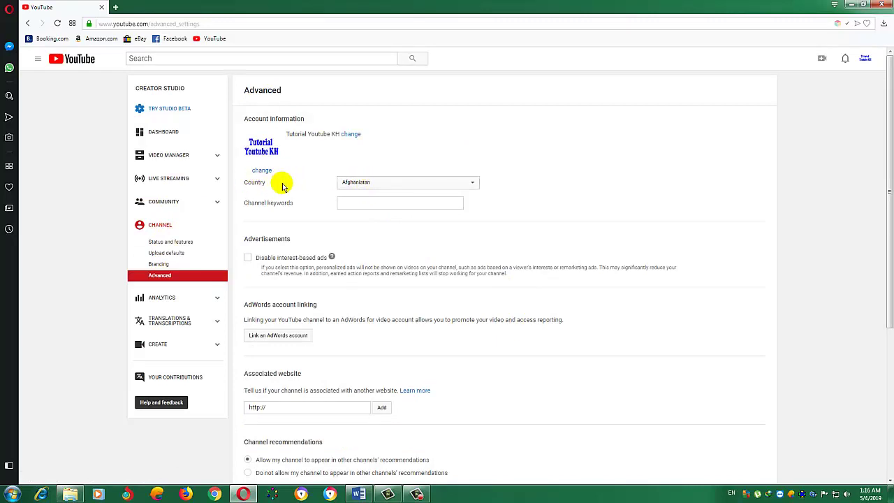
{"action": "left_click", "coordinate": [391, 184]}
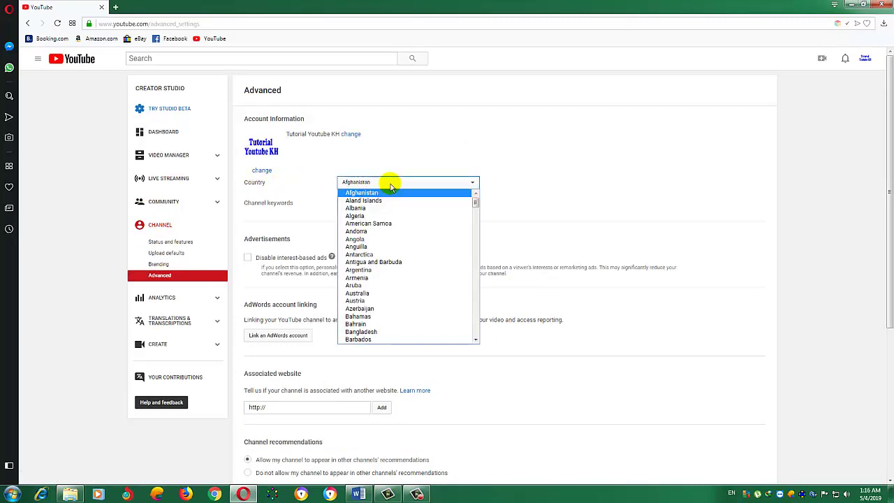
{"action": "type", "text": "th"}
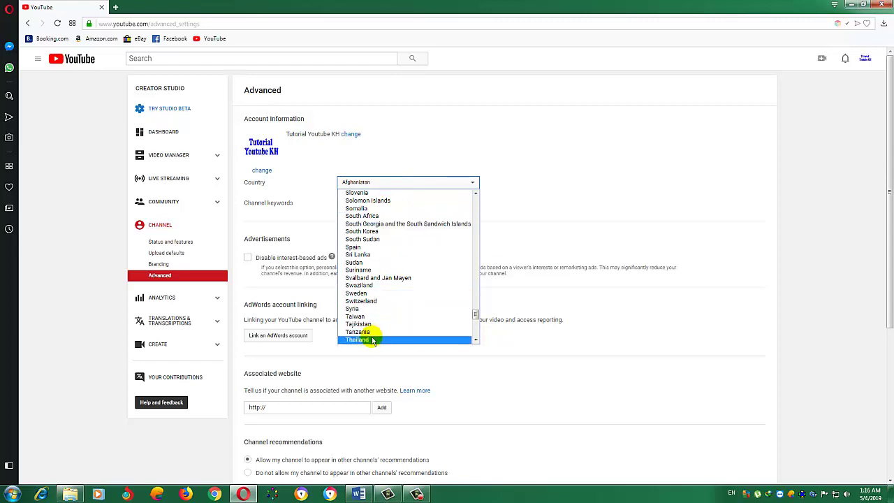
{"action": "left_click", "coordinate": [372, 340]}
{"action": "scroll", "coordinate": [464, 372], "scroll_direction": "down", "scroll_amount": 3}
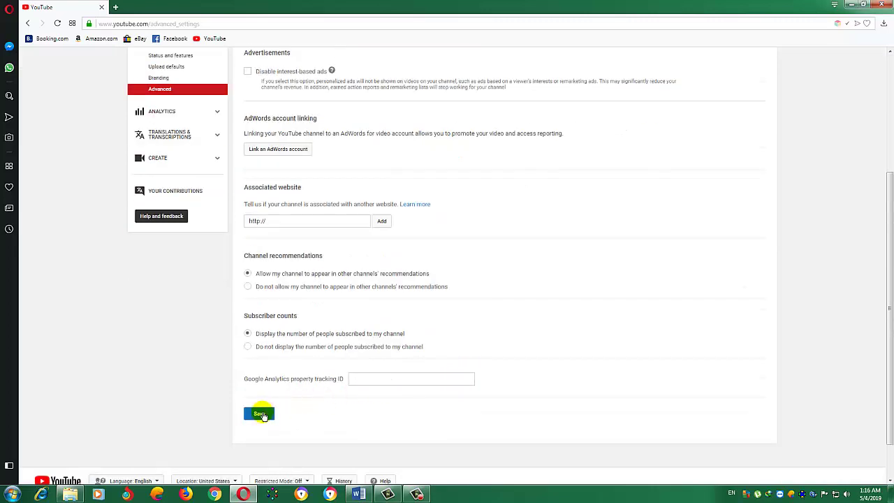
{"action": "left_click", "coordinate": [257, 417]}
{"action": "scroll", "coordinate": [416, 412], "scroll_direction": "up", "scroll_amount": 2}
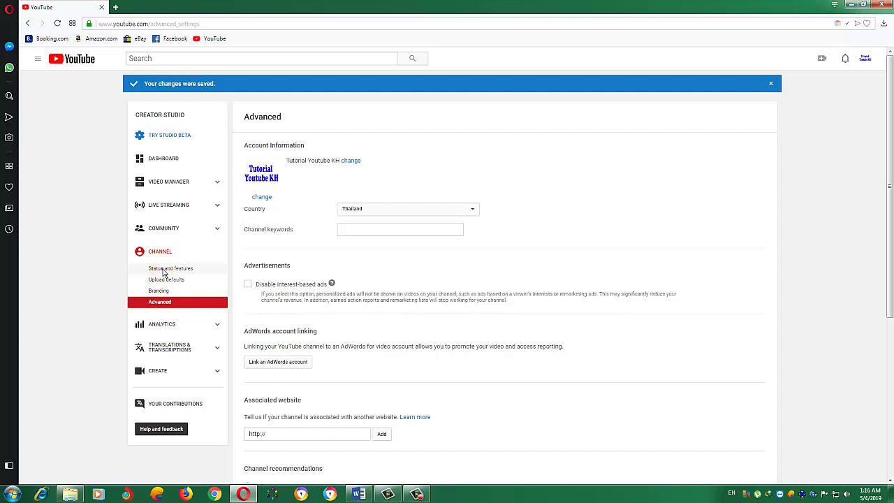
{"action": "left_click", "coordinate": [161, 270]}
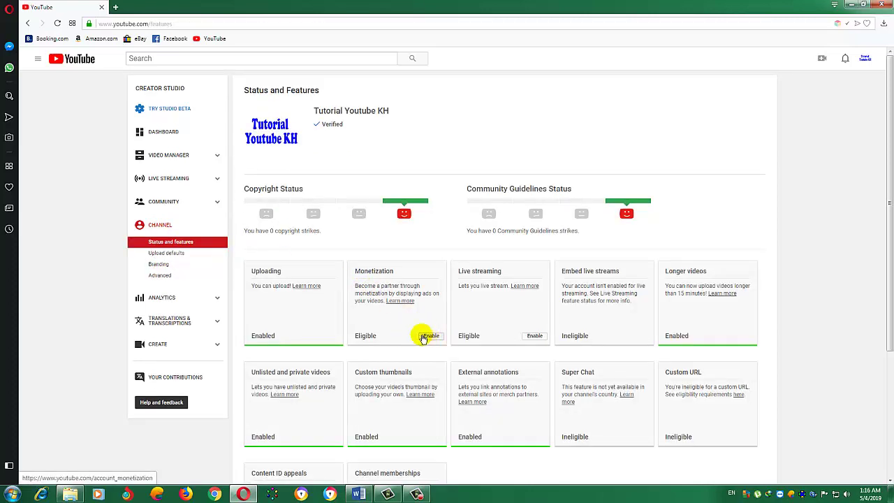
Choose Enable on the Monetization card to reach the four-step monetization application page.
{"action": "left_click_drag", "start_coordinate": [355, 273], "coordinate": [420, 308]}
{"action": "left_click", "coordinate": [384, 340]}
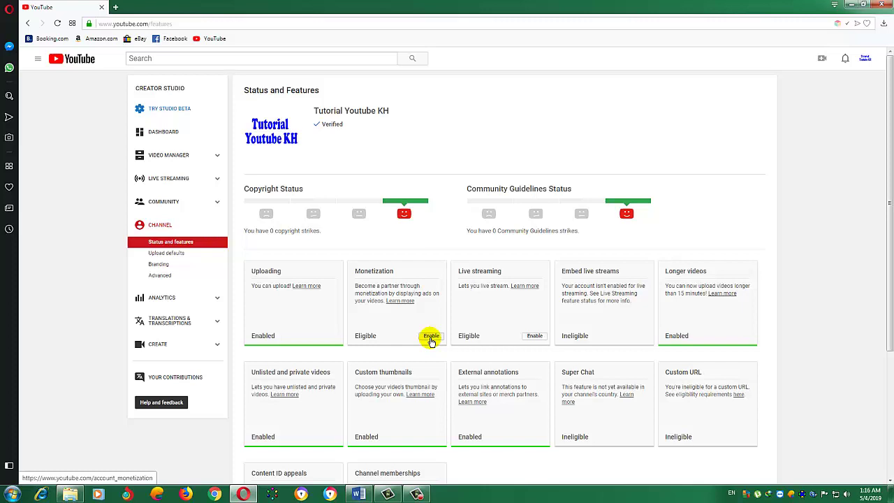
{"action": "left_click", "coordinate": [431, 337]}
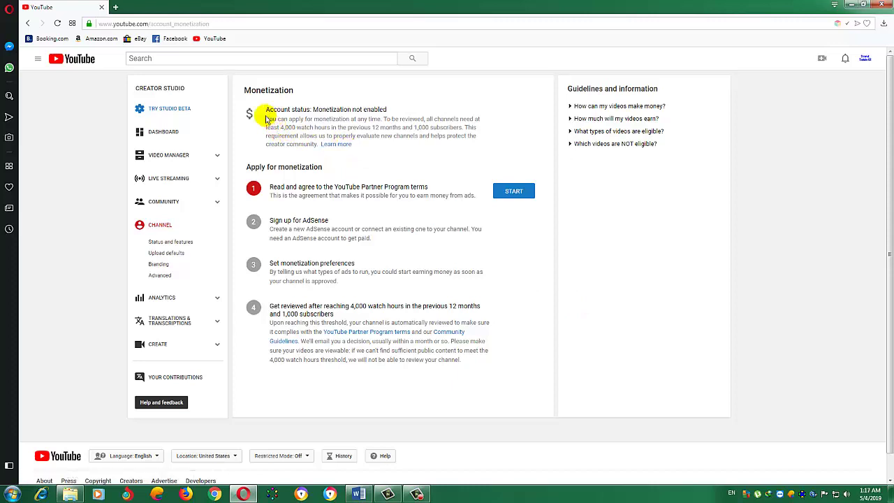
{"action": "left_click_drag", "start_coordinate": [266, 117], "coordinate": [381, 121]}
{"action": "left_click", "coordinate": [319, 131]}
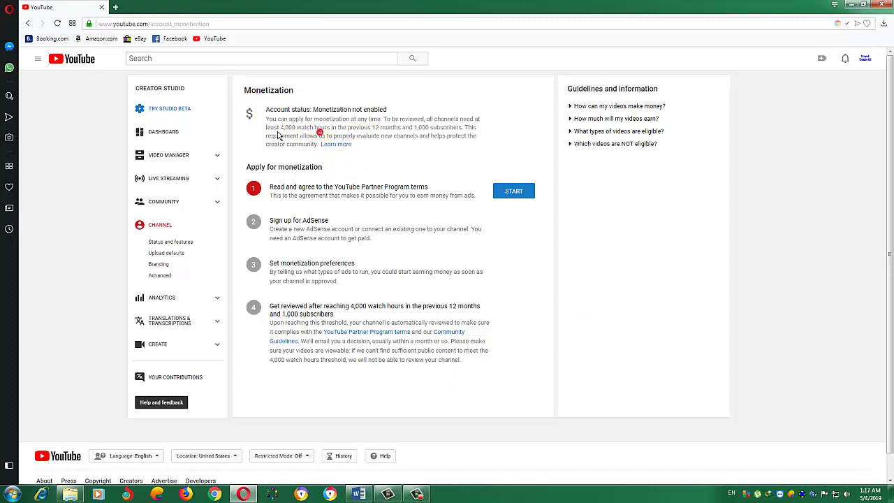
{"action": "left_click_drag", "start_coordinate": [280, 125], "coordinate": [315, 126]}
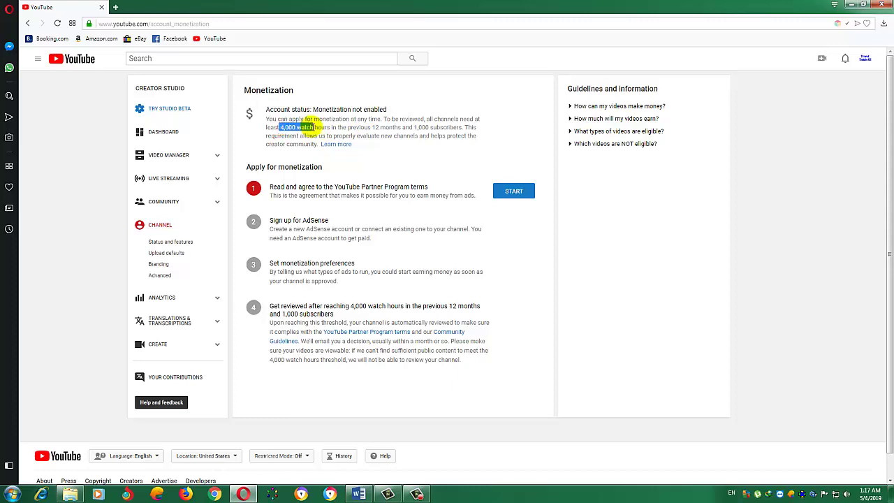
{"action": "left_click", "coordinate": [382, 134]}
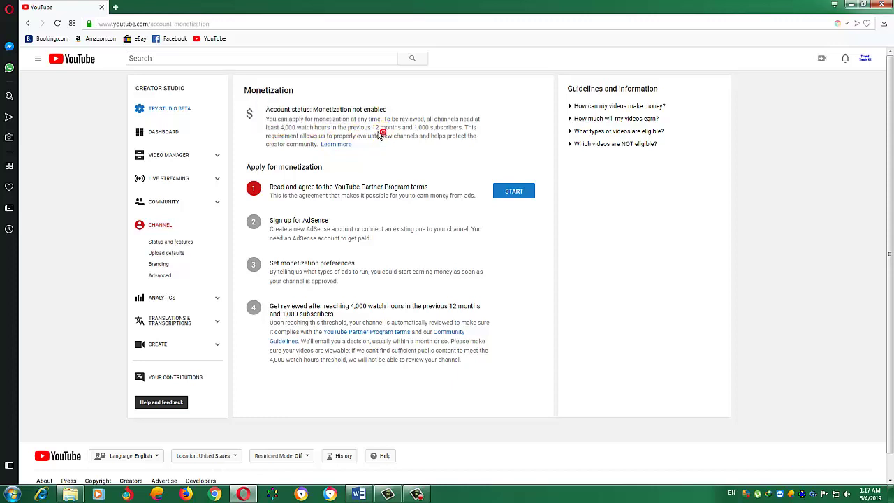
{"action": "mouse_move", "coordinate": [279, 126]}
{"action": "left_mouse_down"}
{"action": "mouse_move", "coordinate": [465, 127]}
{"action": "mouse_move", "coordinate": [280, 127]}
{"action": "left_mouse_up"}
{"action": "left_click", "coordinate": [358, 130]}
{"action": "left_click", "coordinate": [412, 127]}
{"action": "left_click", "coordinate": [402, 131]}
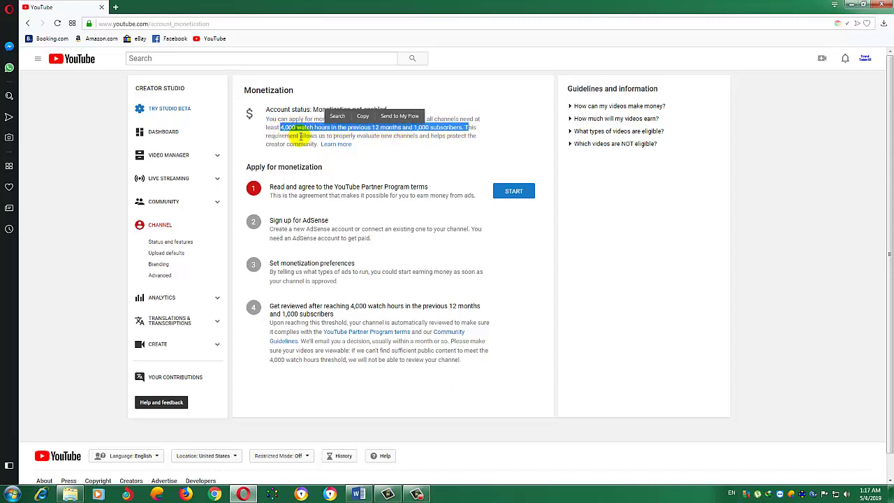
{"action": "left_click", "coordinate": [298, 136]}
{"action": "left_click_drag", "start_coordinate": [428, 128], "coordinate": [402, 130]}
{"action": "left_click", "coordinate": [402, 130]}
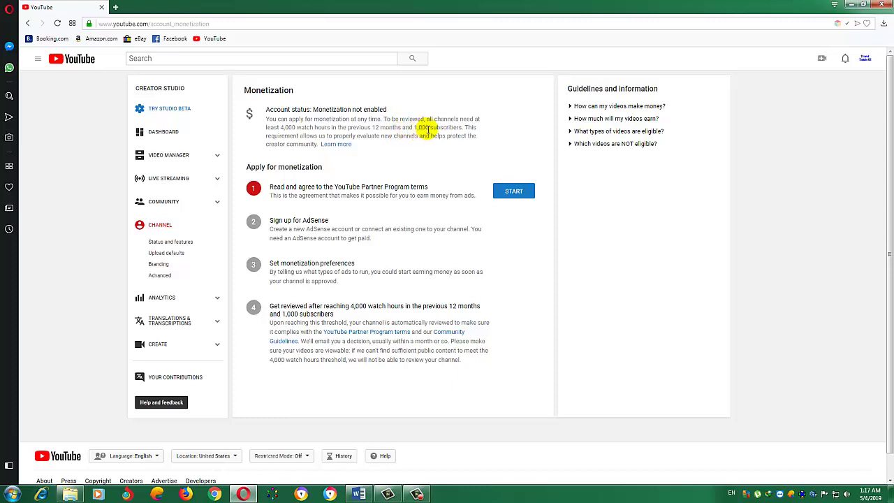
{"action": "left_click_drag", "start_coordinate": [433, 127], "coordinate": [402, 130]}
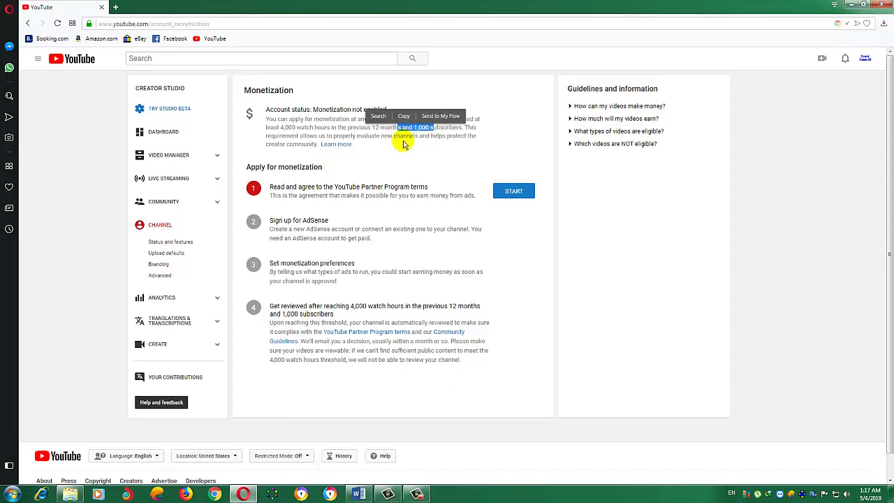
{"action": "left_click", "coordinate": [409, 143]}
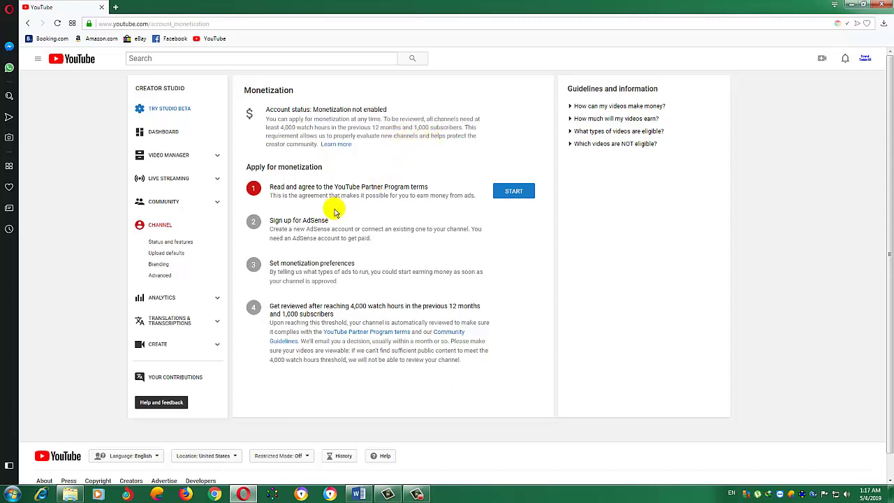
{"action": "left_click_drag", "start_coordinate": [278, 197], "coordinate": [338, 281]}
{"action": "left_click_drag", "start_coordinate": [420, 382], "coordinate": [349, 355]}
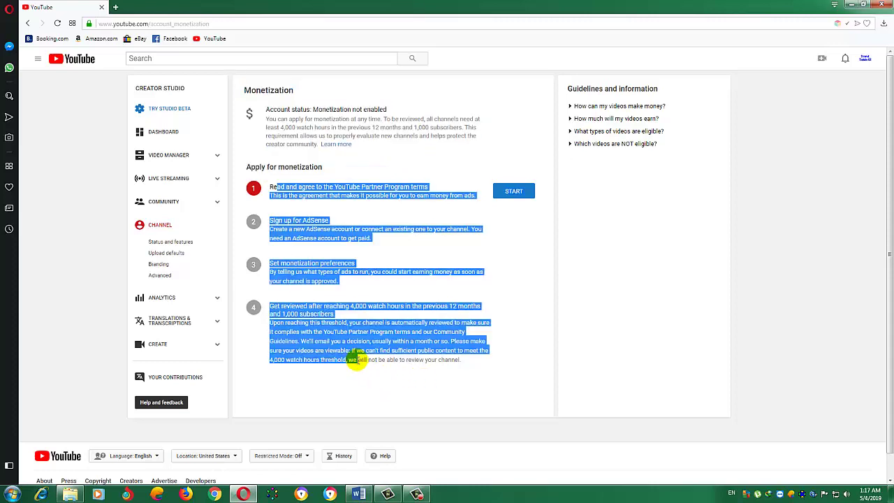
{"action": "left_click", "coordinate": [359, 379]}
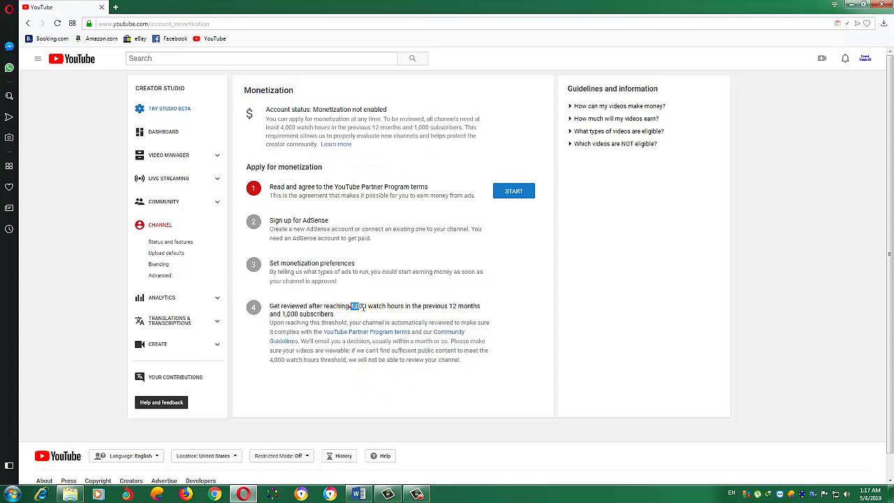
{"action": "left_click_drag", "start_coordinate": [350, 307], "coordinate": [453, 307]}
{"action": "left_click", "coordinate": [302, 316]}
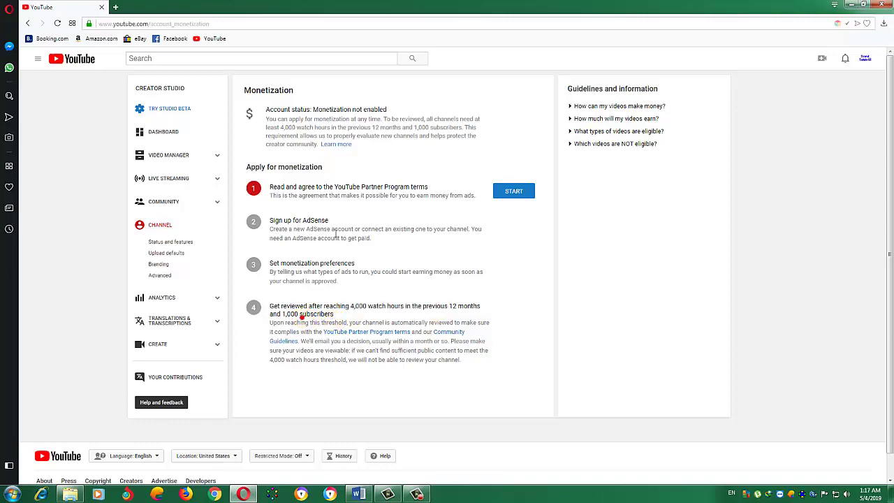